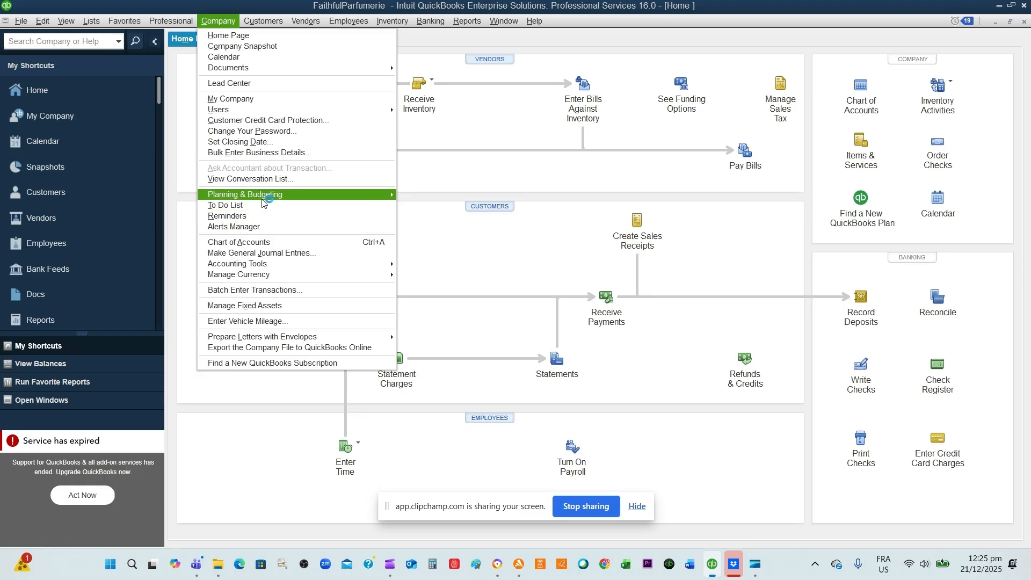
# Open budget setup and specify a new Profit and Loss budget for the year 2025
pyautogui.moveTo(268, 195)
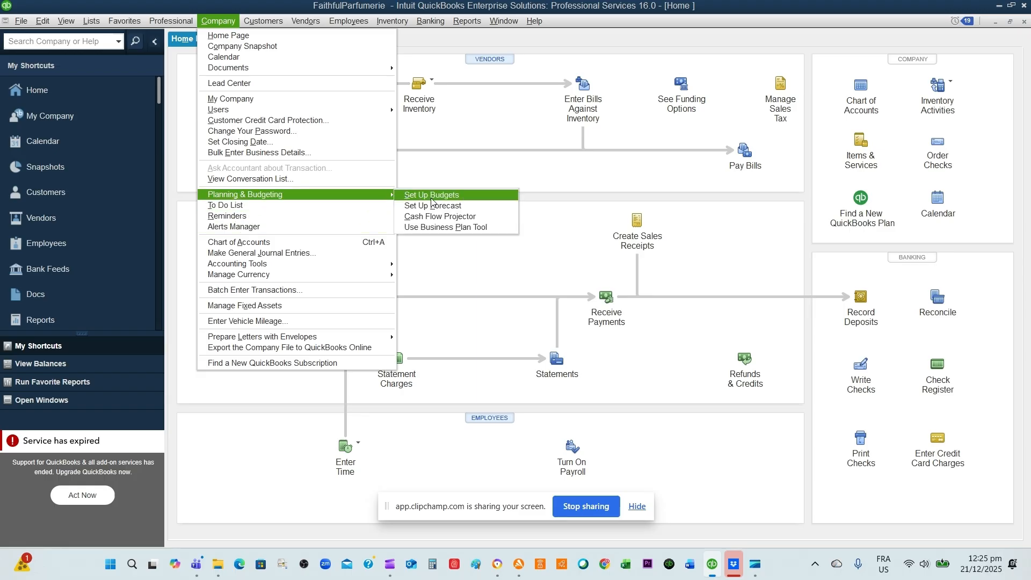
pyautogui.click(436, 196)
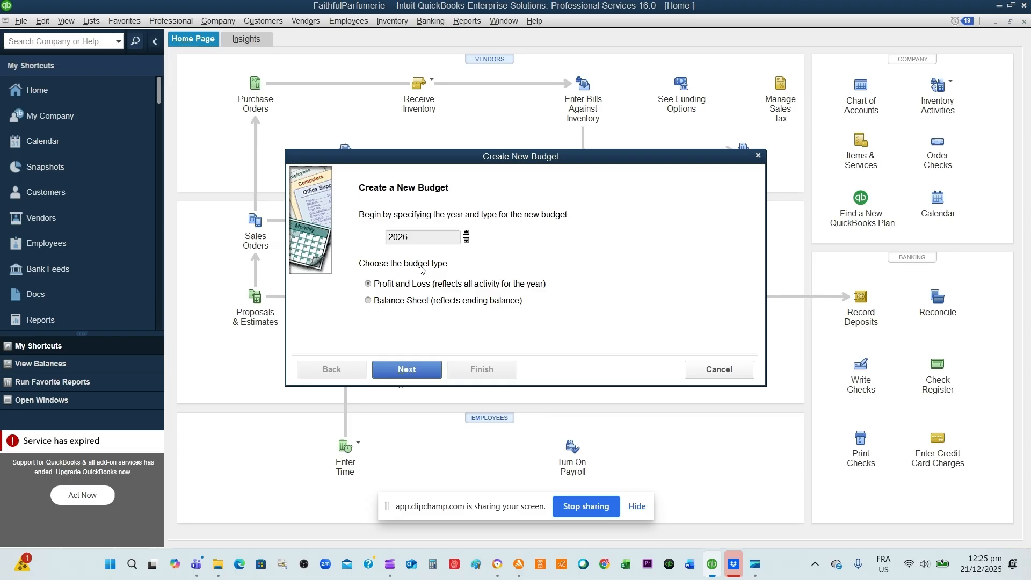
pyautogui.click(467, 242)
pyautogui.click(407, 369)
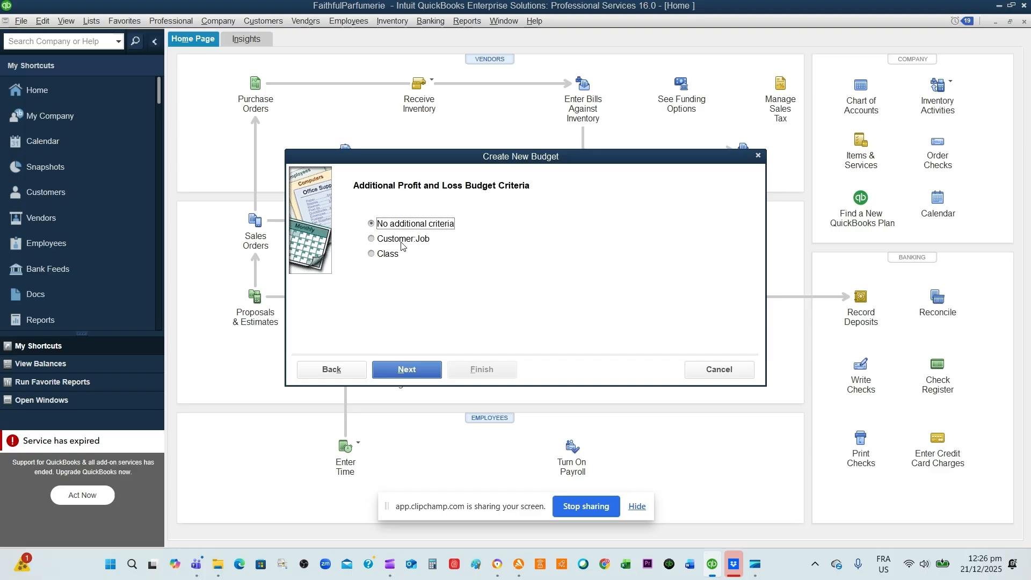
# Choose no additional criteria and create the budget from the previous year's actual data
pyautogui.click(373, 254)
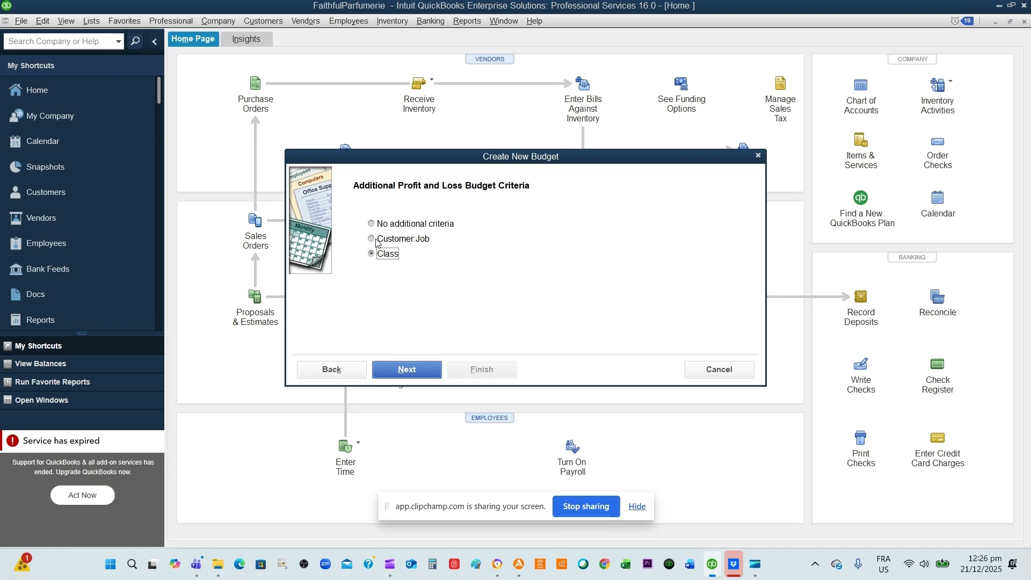
pyautogui.click(376, 242)
pyautogui.click(376, 230)
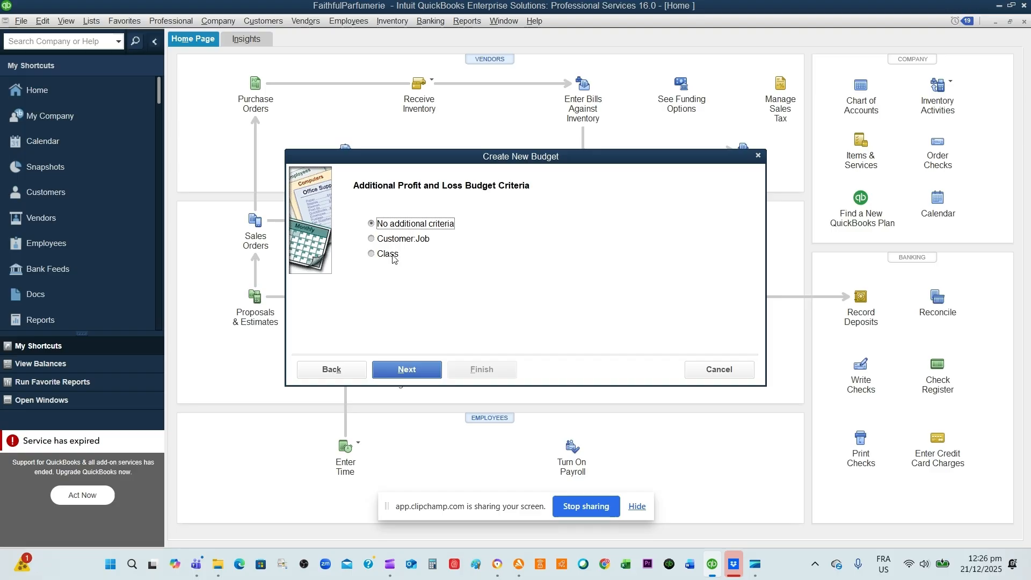
pyautogui.click(415, 376)
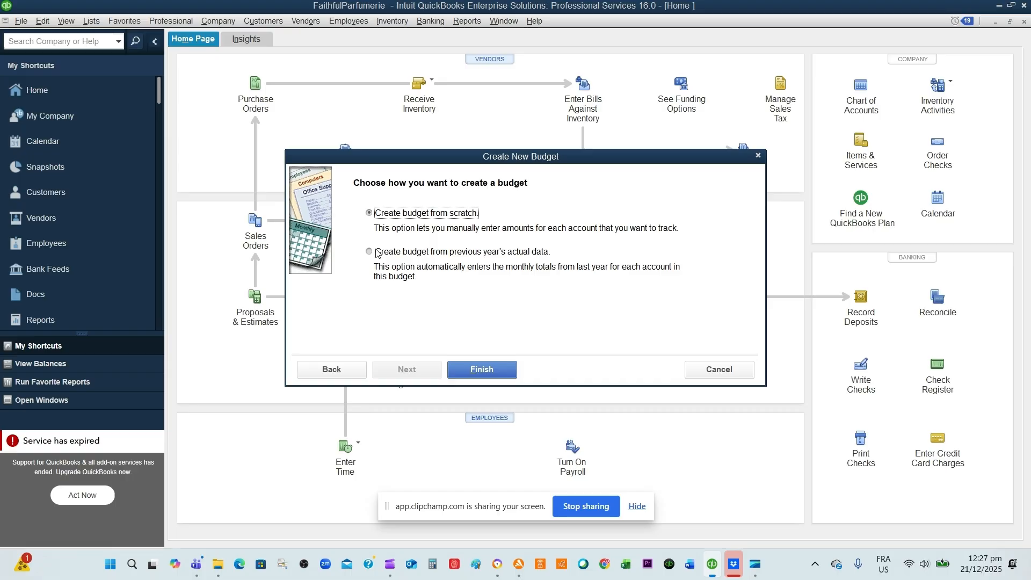
pyautogui.click(378, 256)
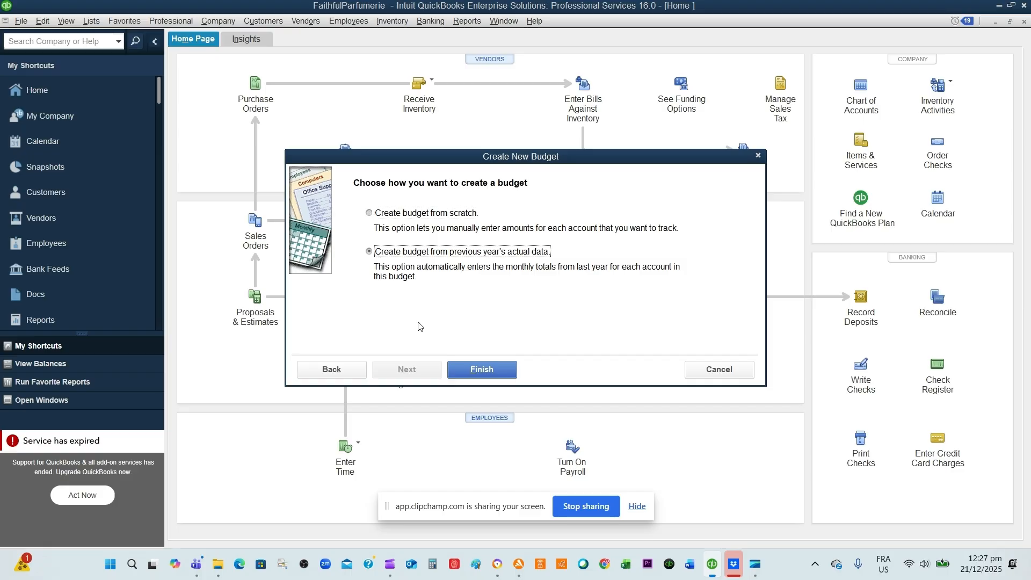
pyautogui.click(492, 371)
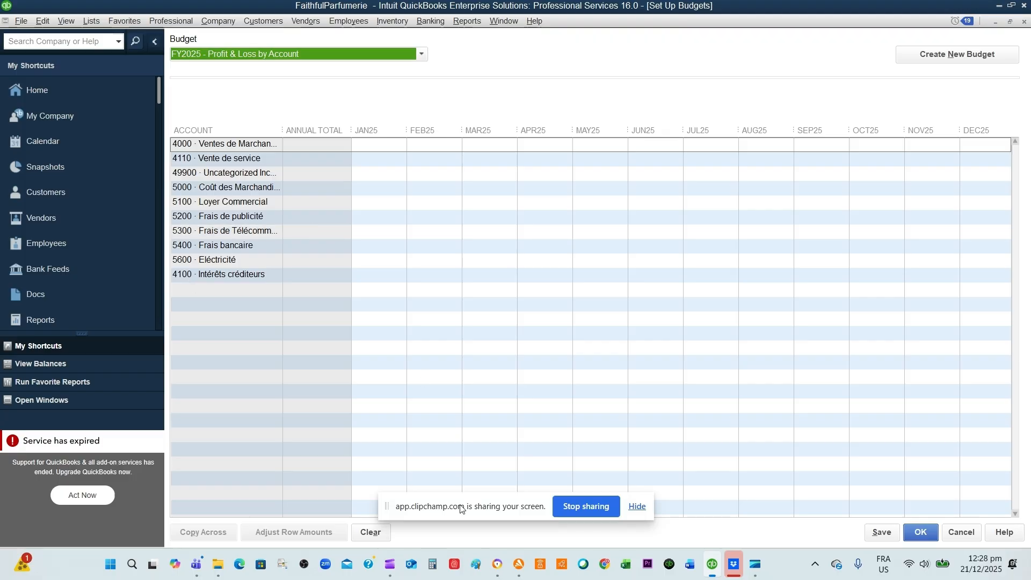
pyautogui.moveTo(461, 508); pyautogui.dragTo(478, 579)
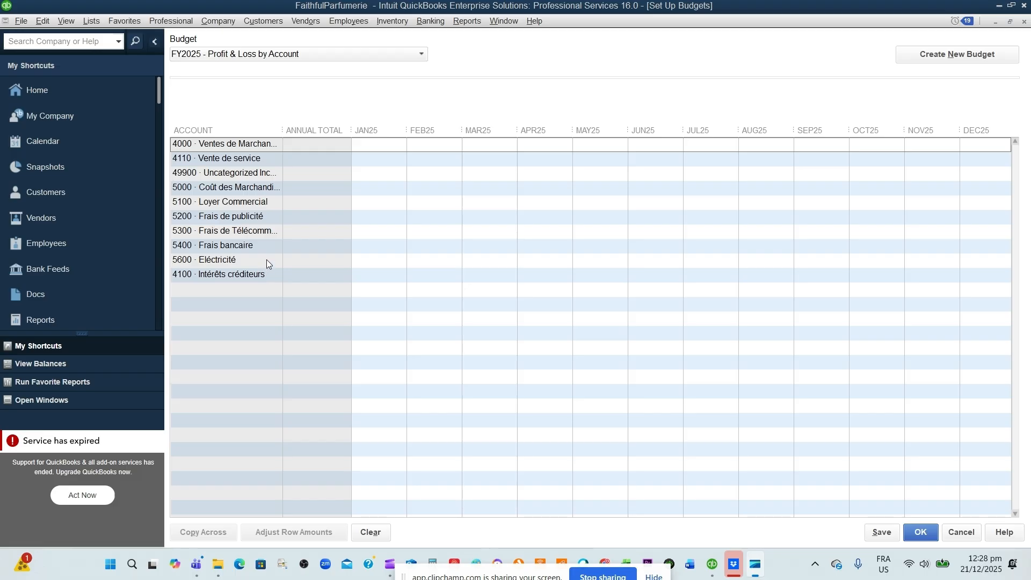
pyautogui.click(371, 146)
pyautogui.press('Down')
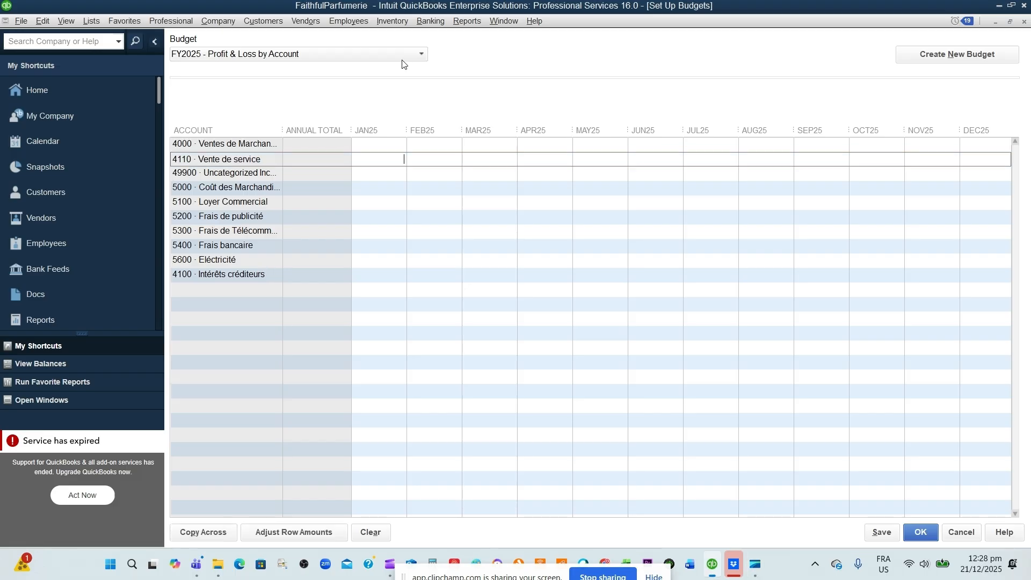
pyautogui.click(388, 56)
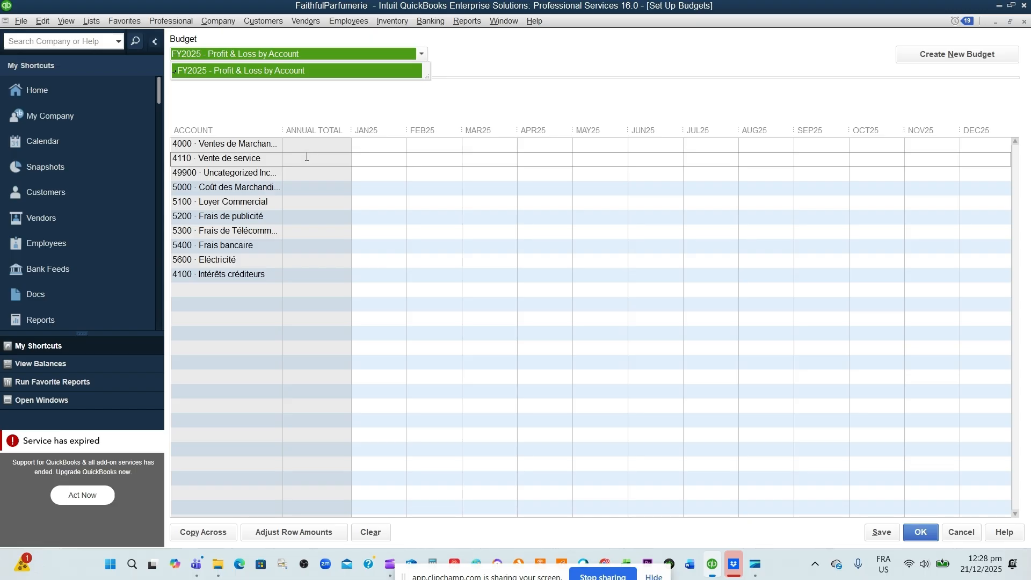
# Enter 1,000,000 as the JAN25 budget for account 4000 Ventes de Marchandises
pyautogui.click(380, 150)
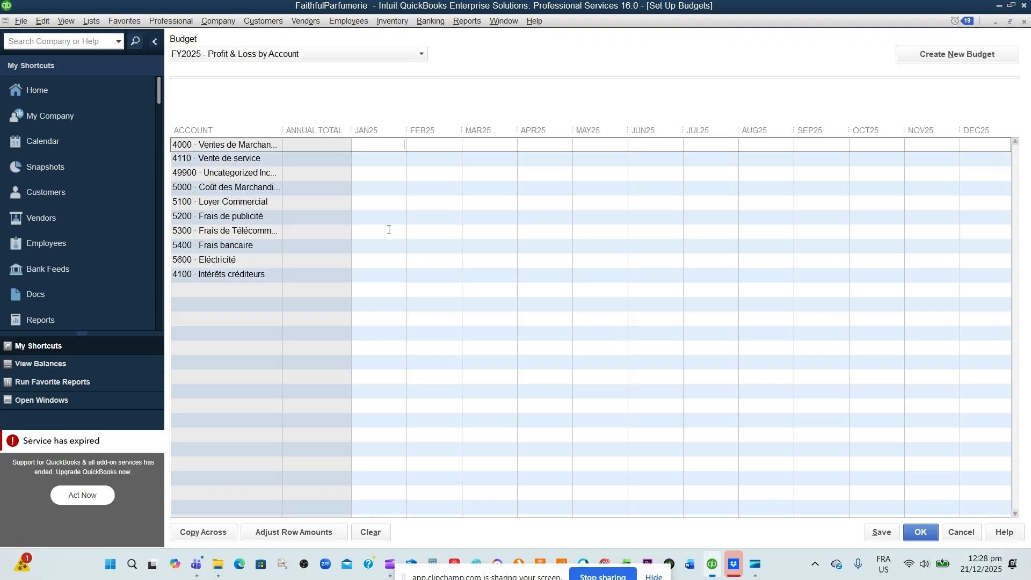
pyautogui.write('100000')
pyautogui.click(428, 145)
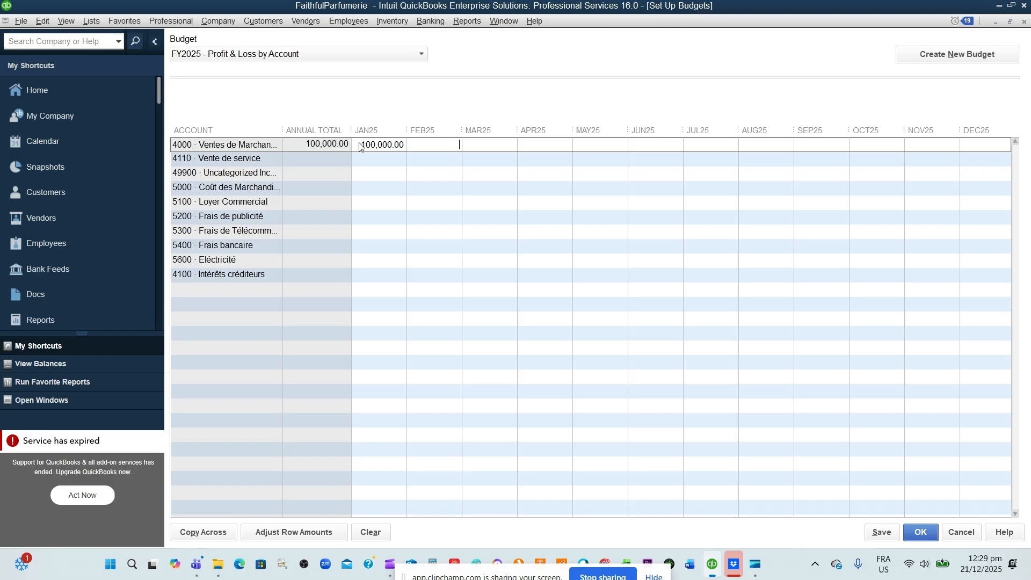
pyautogui.moveTo(385, 145); pyautogui.dragTo(390, 147)
pyautogui.click(390, 146)
pyautogui.write('0')
pyautogui.click(440, 151)
# Budget 1,500,000 for APR25 and 1,600,000 for JUL25 on account 4000
pyautogui.click(548, 143)
pyautogui.write('150000')
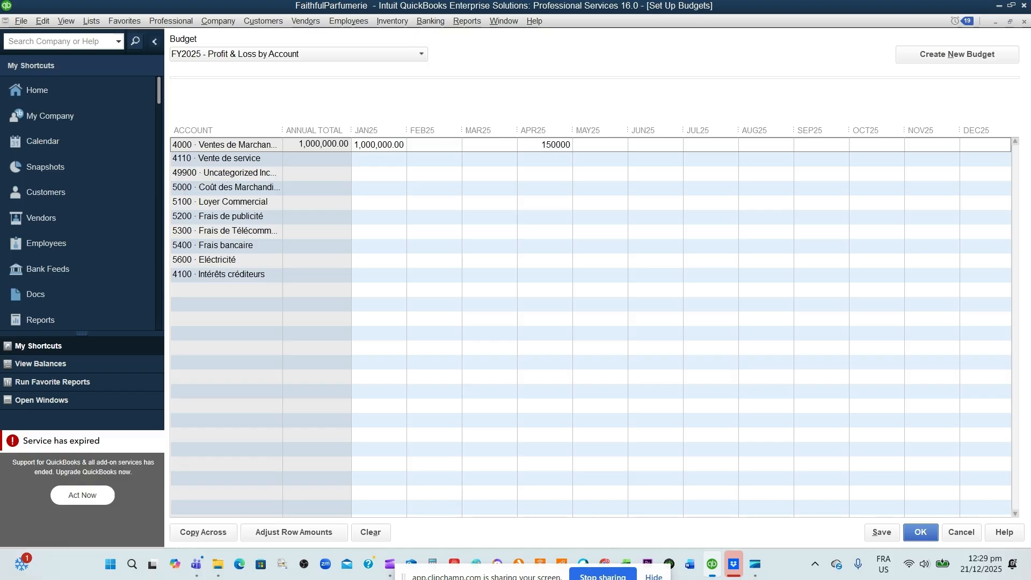
pyautogui.write('0')
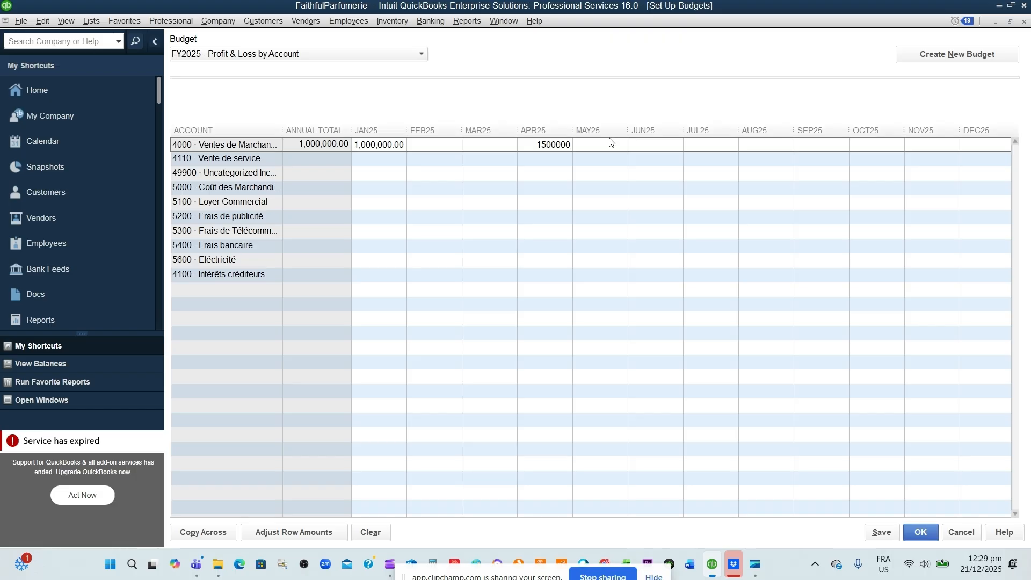
pyautogui.click(624, 148)
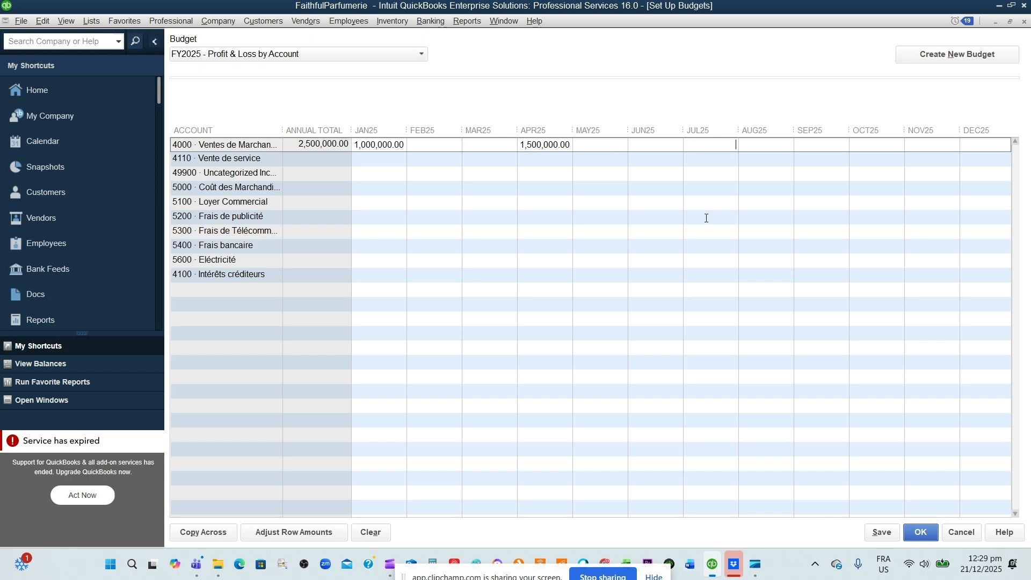
pyautogui.write('1600000')
# Set the OCT25 budget of account 4000 to 1,700,000
pyautogui.click(874, 140)
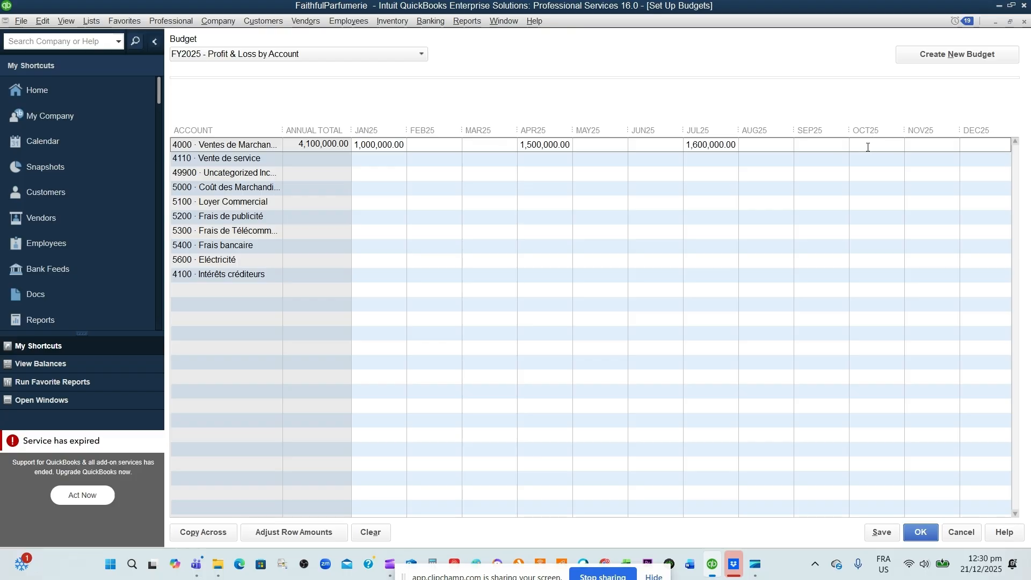
pyautogui.write('17000000')
pyautogui.press('Down')
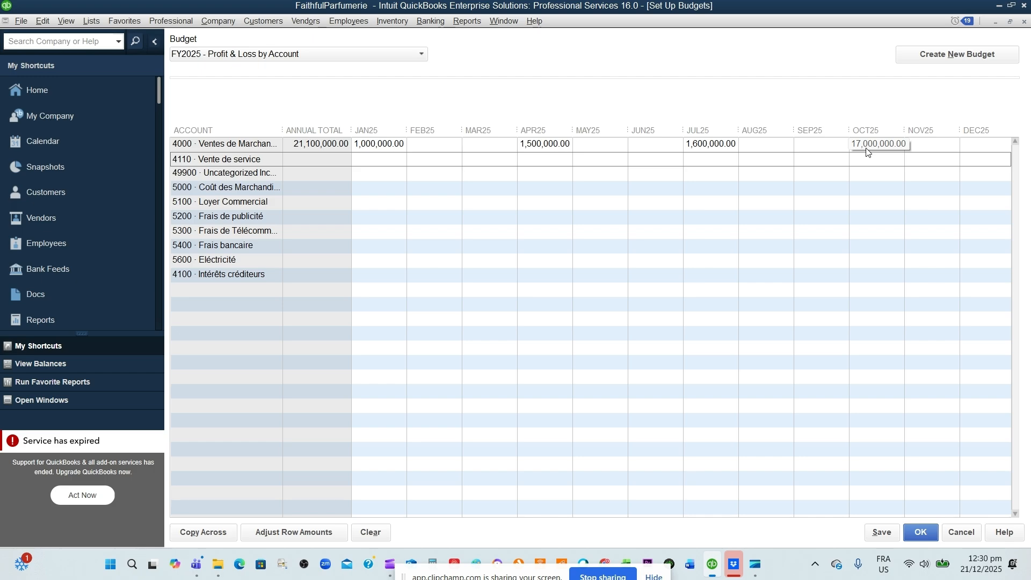
pyautogui.moveTo(867, 147); pyautogui.dragTo(879, 146)
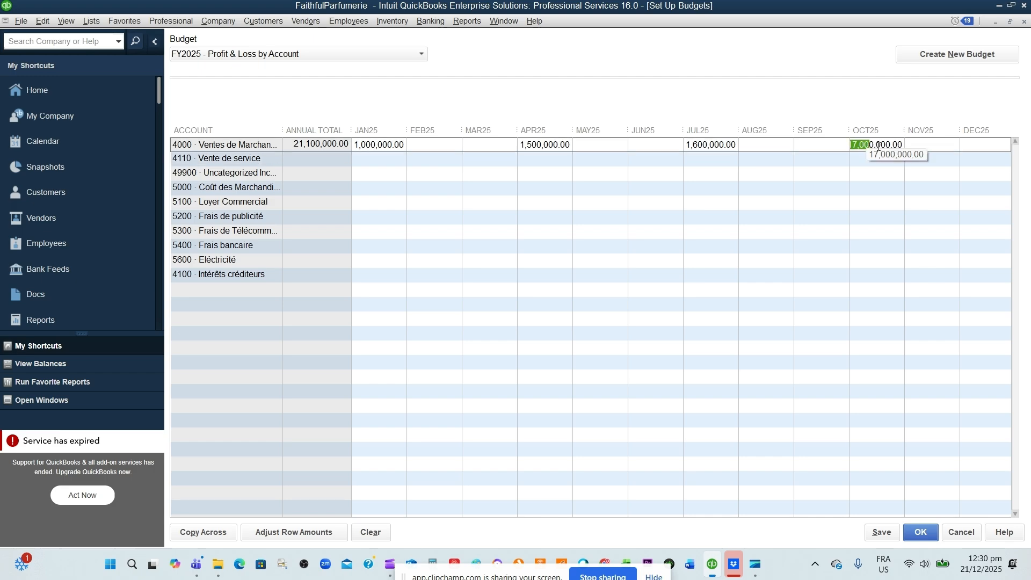
pyautogui.click(877, 146)
pyautogui.press('BackSpace')
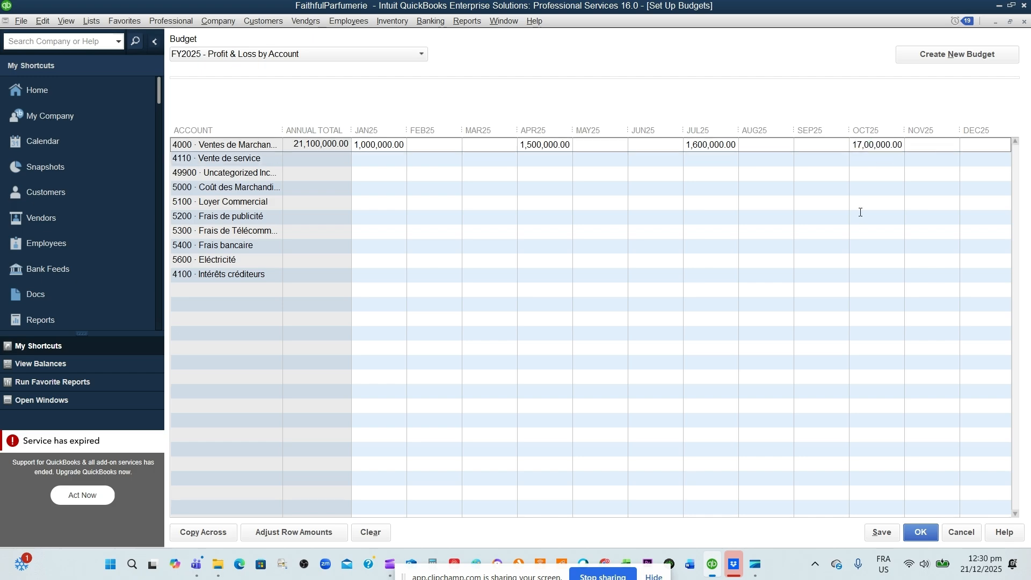
pyautogui.click(837, 145)
pyautogui.moveTo(524, 89); pyautogui.dragTo(537, 92)
# Budget 100,000 for JAN25 and 110,000 for APR25 on account 4110 Vente de service
pyautogui.click(363, 160)
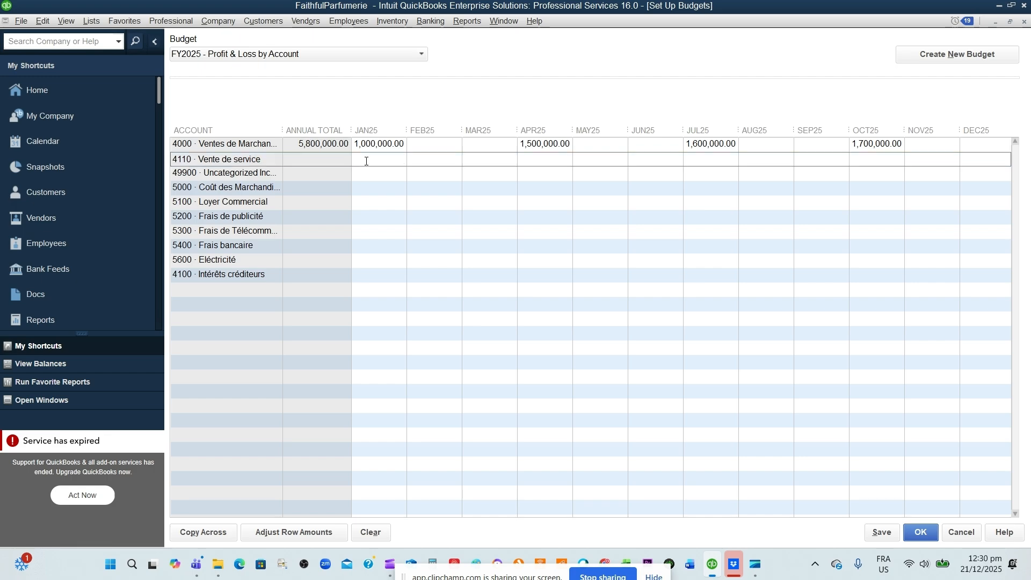
pyautogui.write('100000')
pyautogui.click(553, 160)
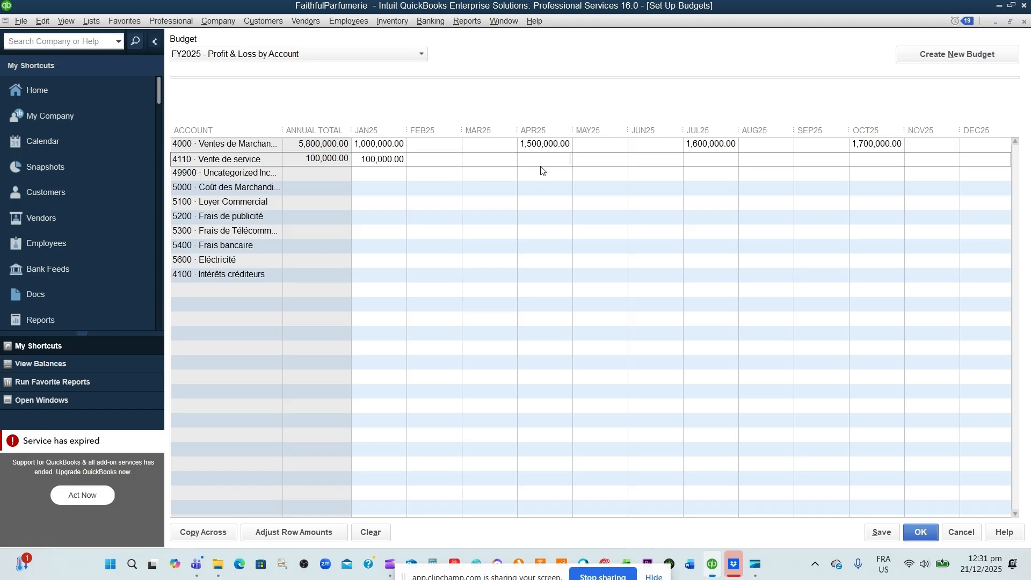
pyautogui.write('10')
pyautogui.press('BackSpace')
pyautogui.write('10000')
# Budget 115,000 for JUL25 and 120,000 for OCT25 on account 4110 Vente de service
pyautogui.click(714, 160)
pyautogui.write('15')
pyautogui.press('BackSpace')
pyautogui.write('15')
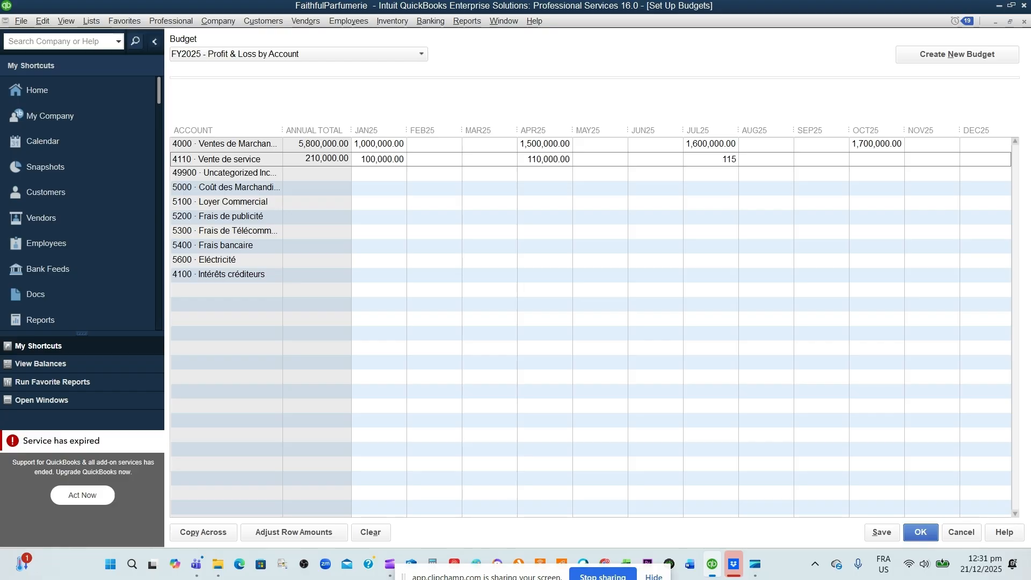
pyautogui.write('000')
pyautogui.click(865, 160)
pyautogui.write('120000')
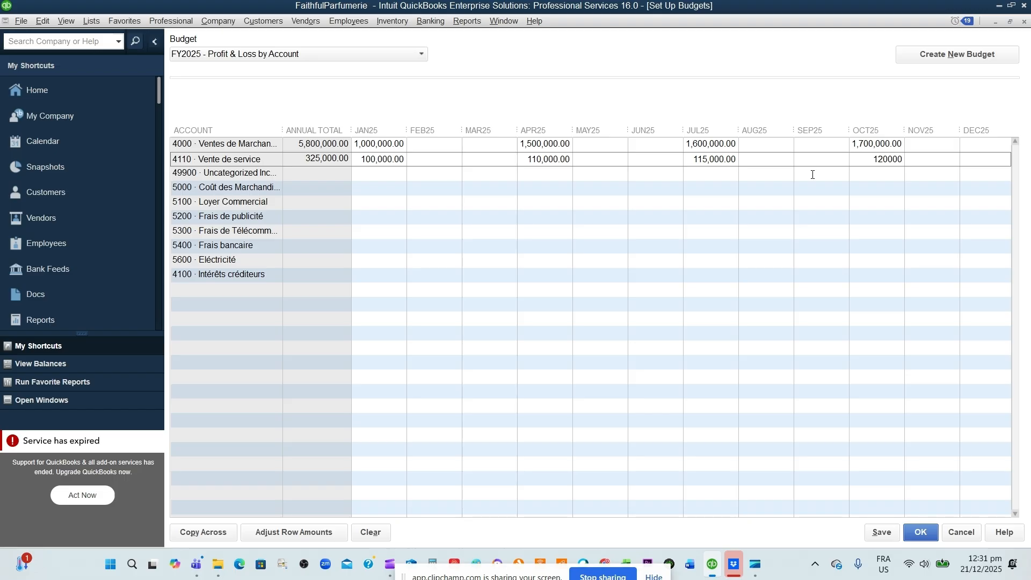
pyautogui.click(709, 159)
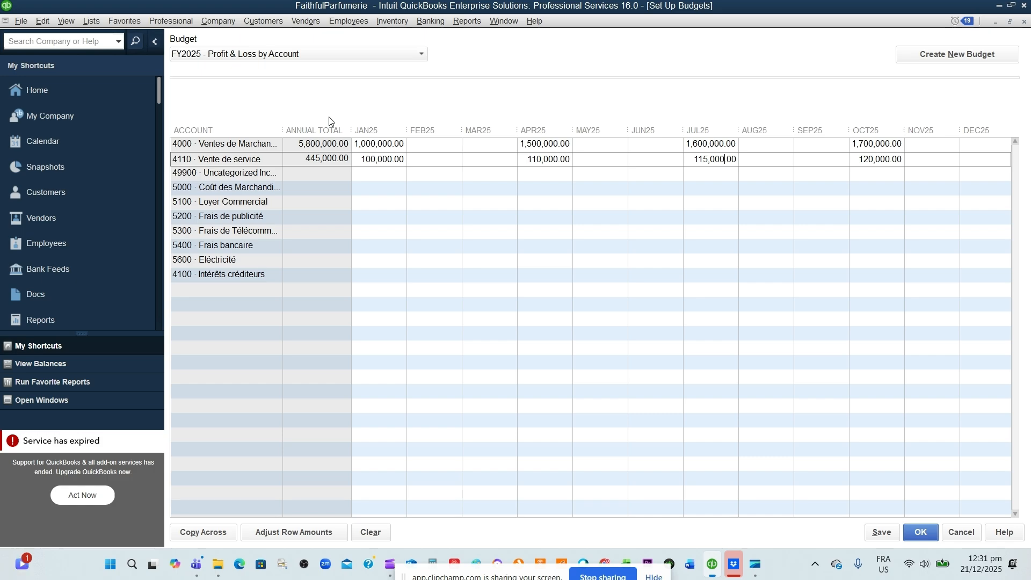
pyautogui.click(372, 171)
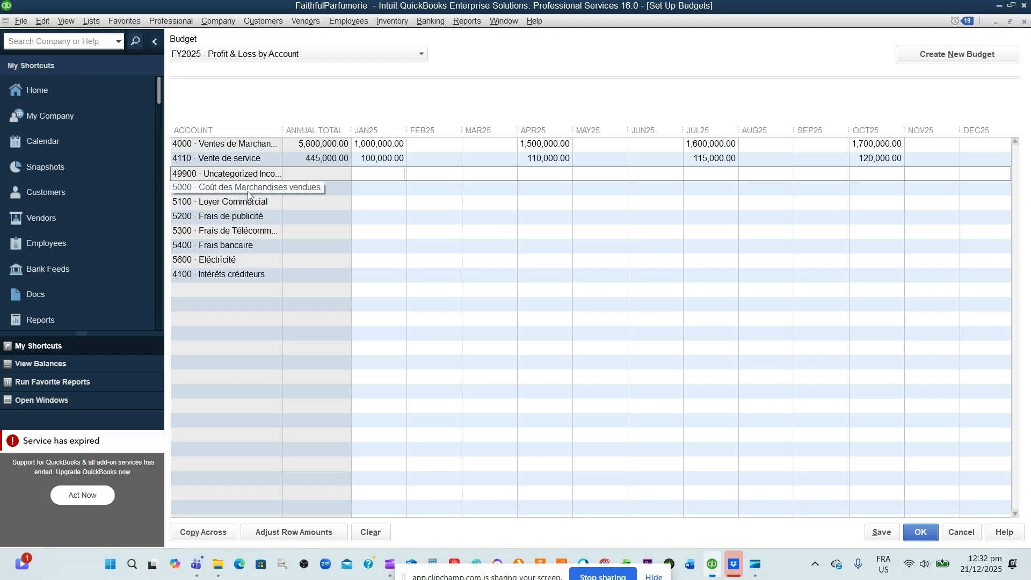
pyautogui.click(547, 86)
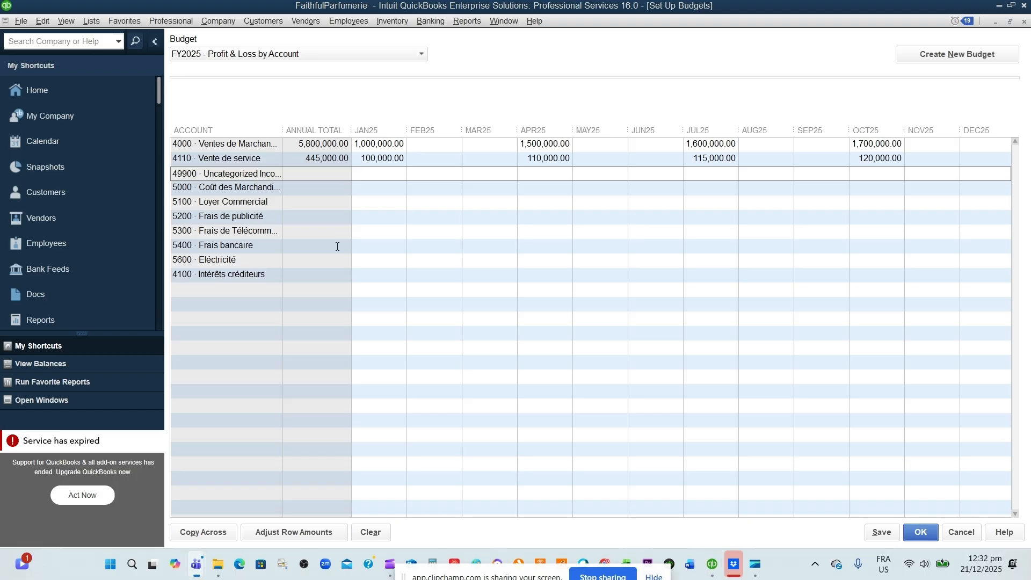
pyautogui.click(383, 176)
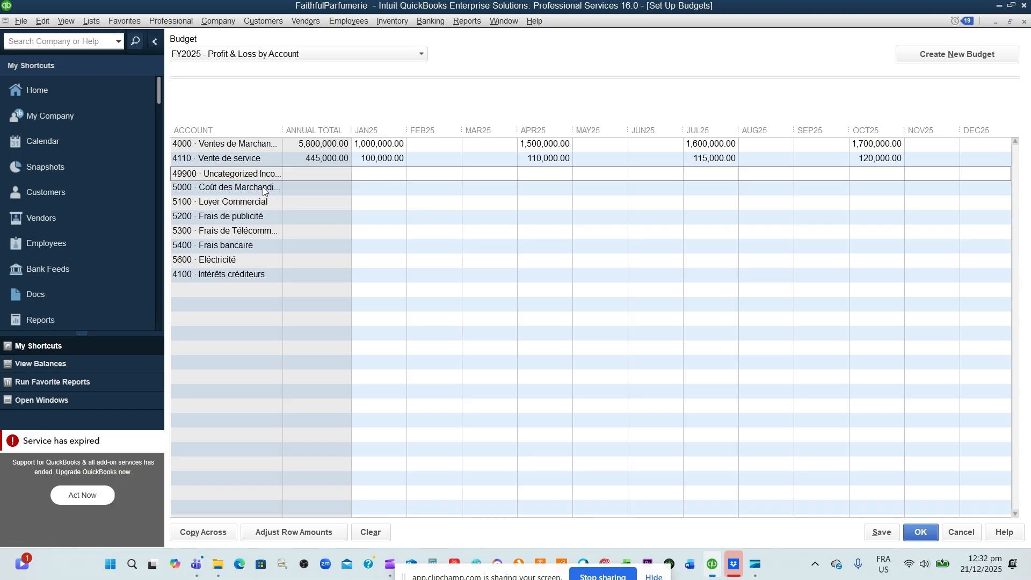
# Compute 1100000 × 0.4 in Calculator and enter 440,000 as the JAN25 budget for account 5000 Coût des Marchandises vendues
pyautogui.click(364, 194)
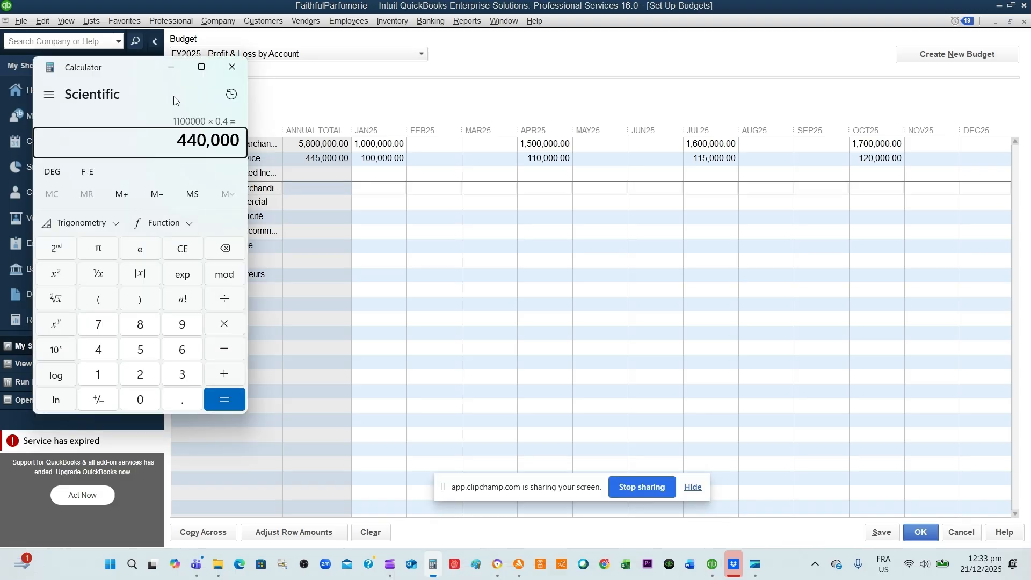
pyautogui.click(172, 68)
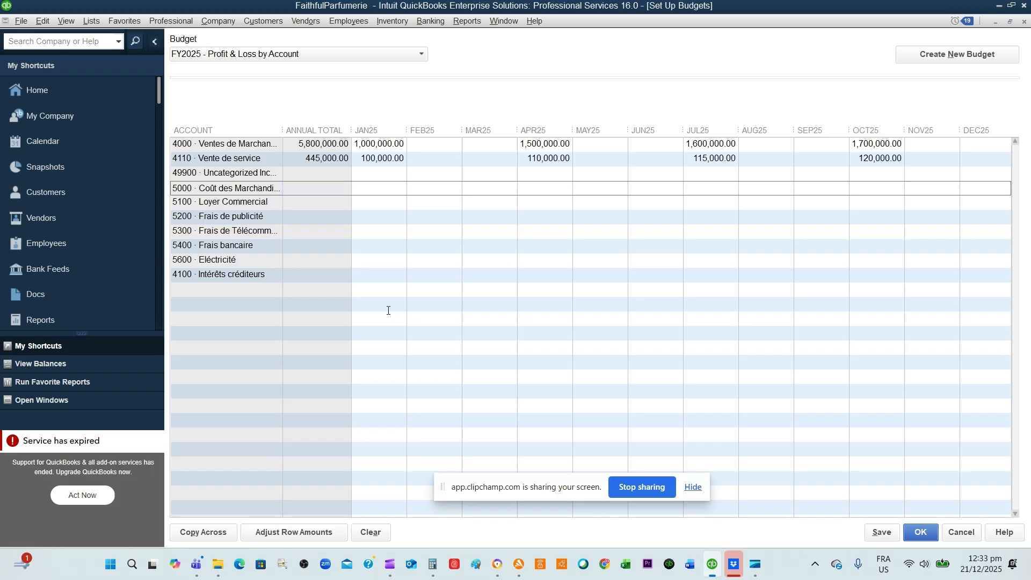
pyautogui.moveTo(435, 508)
pyautogui.write('440000')
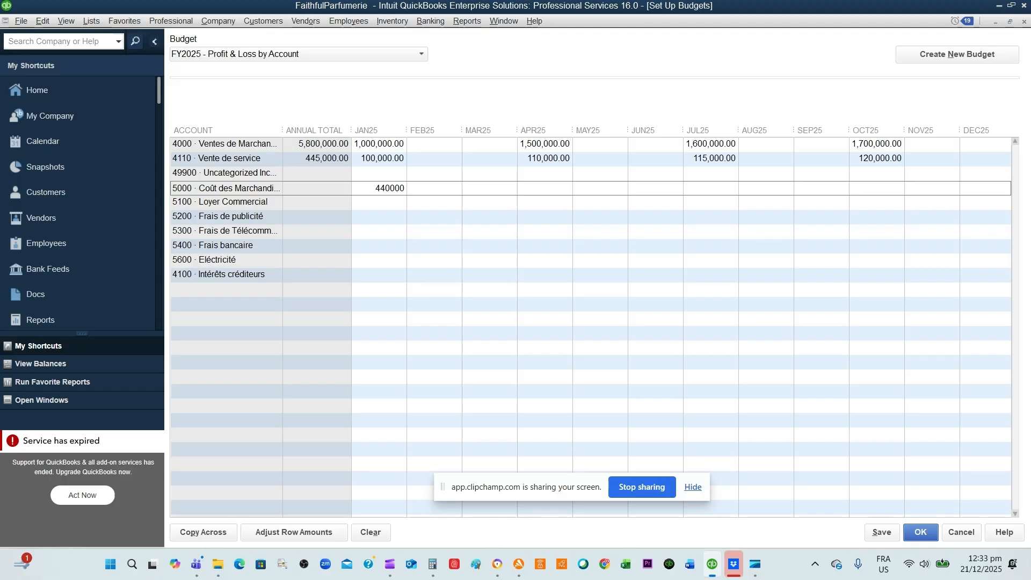
pyautogui.write('0')
pyautogui.click(559, 191)
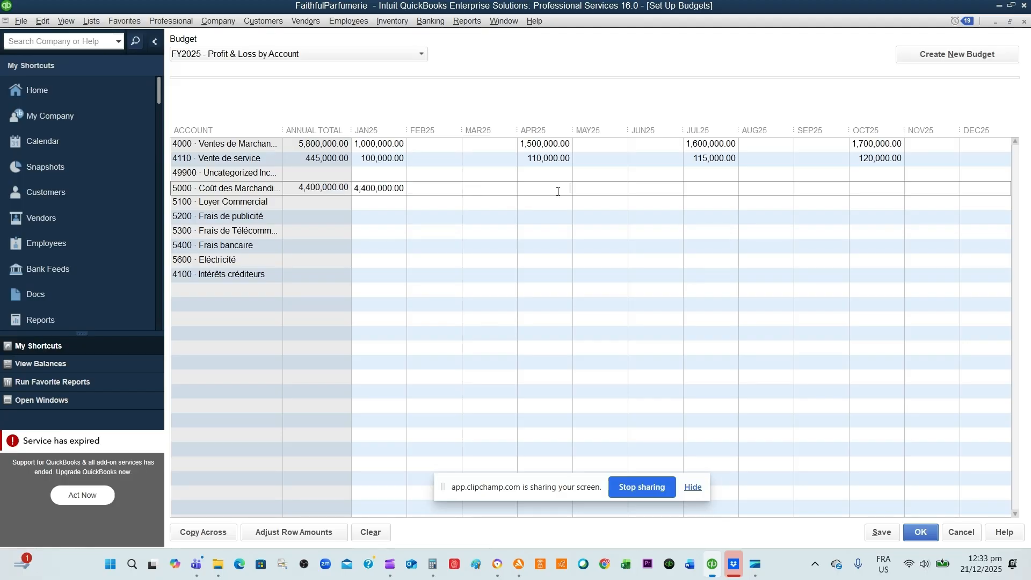
pyautogui.click(379, 185)
pyautogui.press('BackSpace')
# Compute 1610000 × 0.4 in Calculator and enter 644,000 as the APR25 budget for account 5000 Coût des Marchandises vendues
pyautogui.click(553, 184)
pyautogui.click(433, 564)
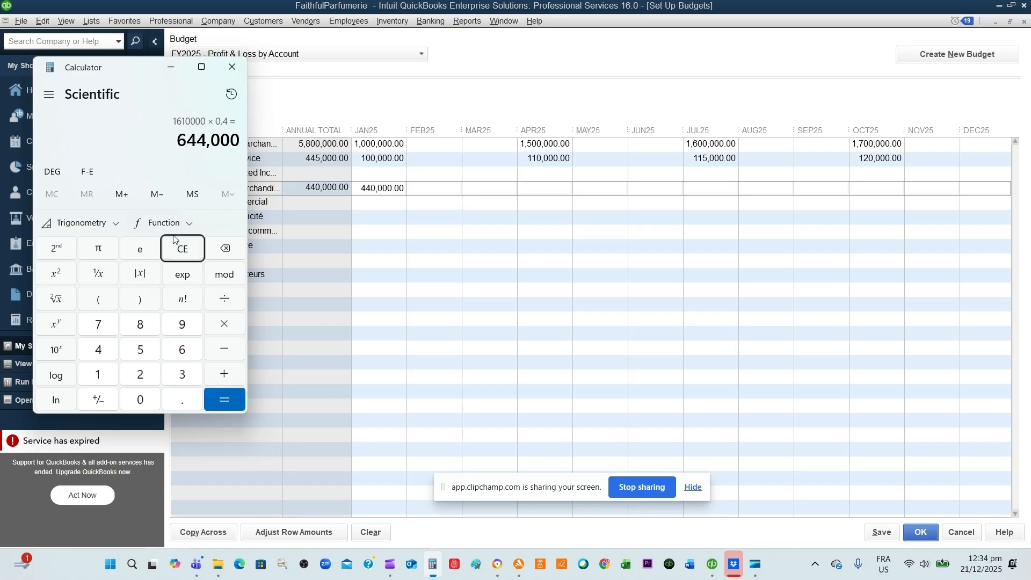
pyautogui.moveTo(183, 141); pyautogui.dragTo(240, 140)
pyautogui.rightClick(224, 139)
pyautogui.click(251, 153)
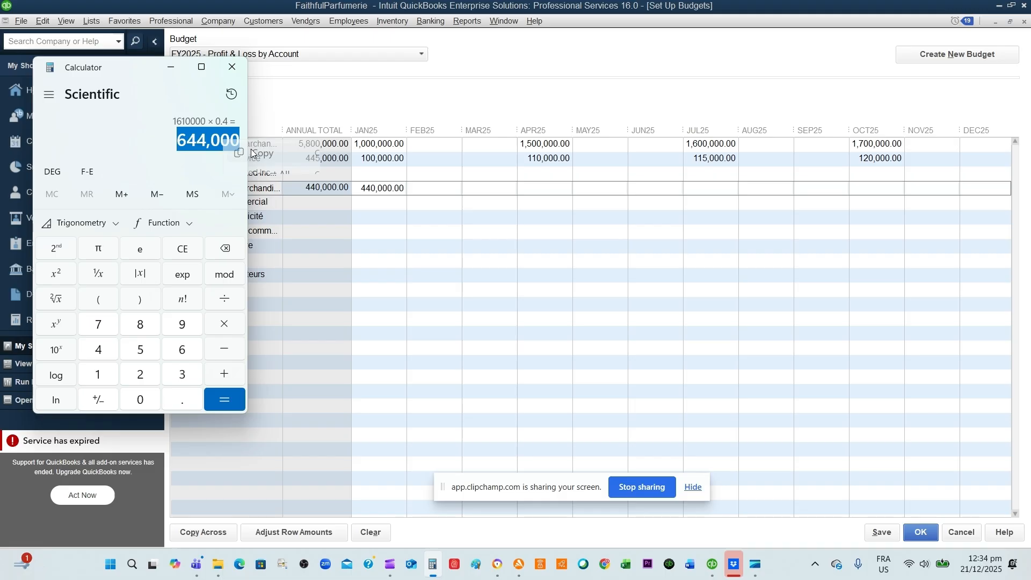
pyautogui.click(167, 67)
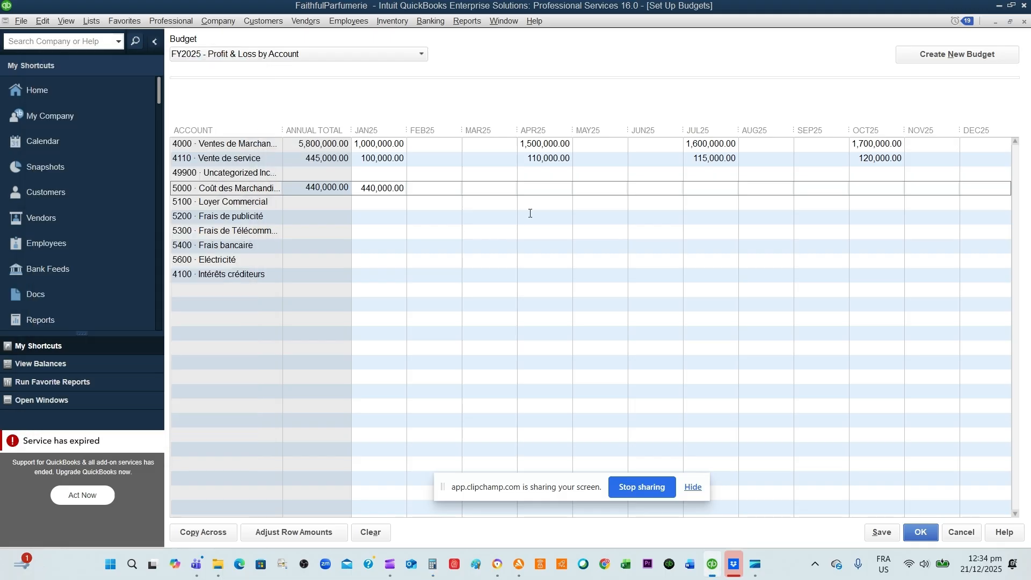
pyautogui.click(547, 190)
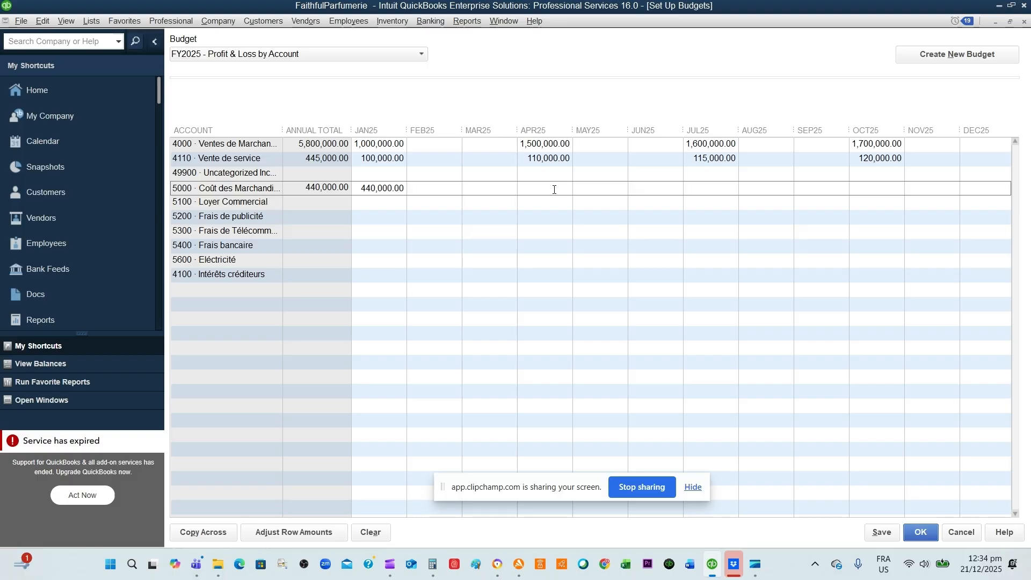
pyautogui.write('644000')
pyautogui.click(719, 190)
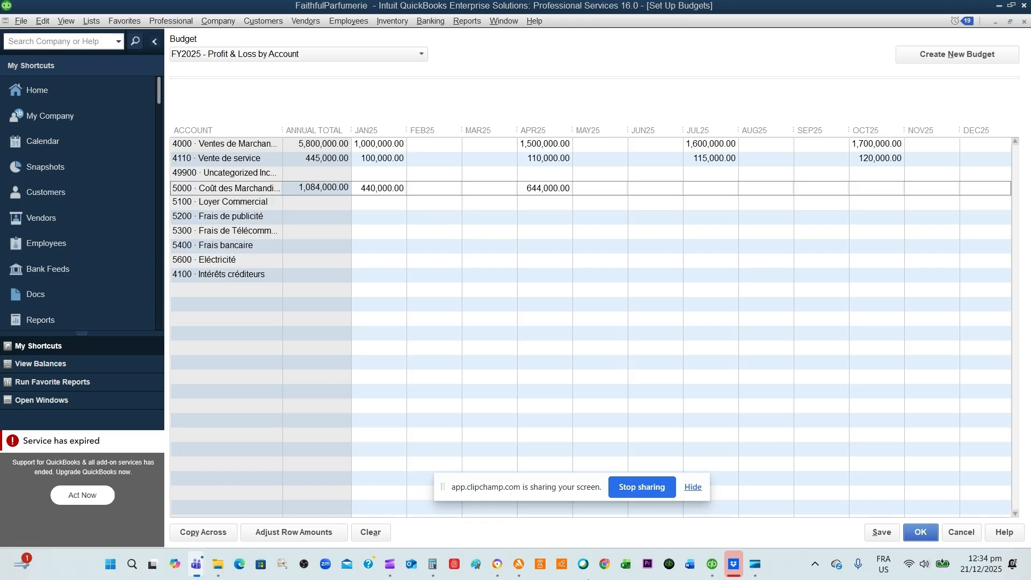
# Cancel the budget setup without saving and exit QuickBooks, postponing the Dropbox storage reminder
pyautogui.moveTo(586, 490); pyautogui.dragTo(596, 579)
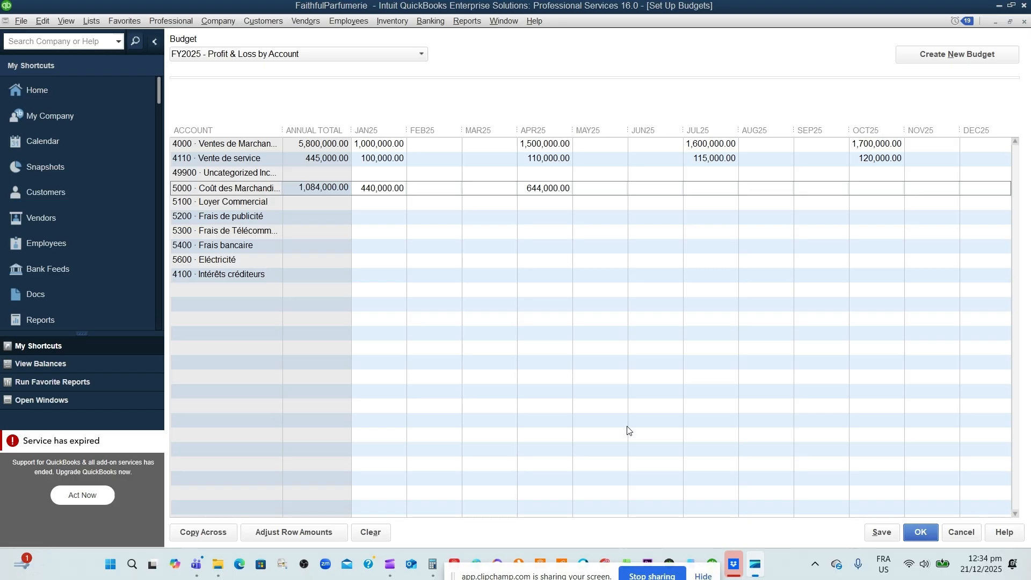
pyautogui.click(962, 535)
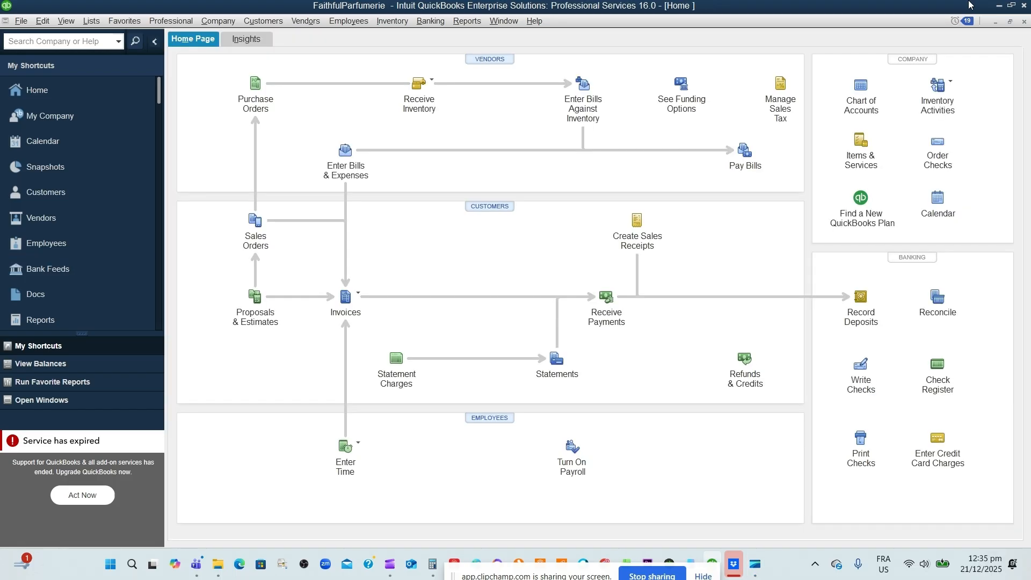
pyautogui.click(1025, 7)
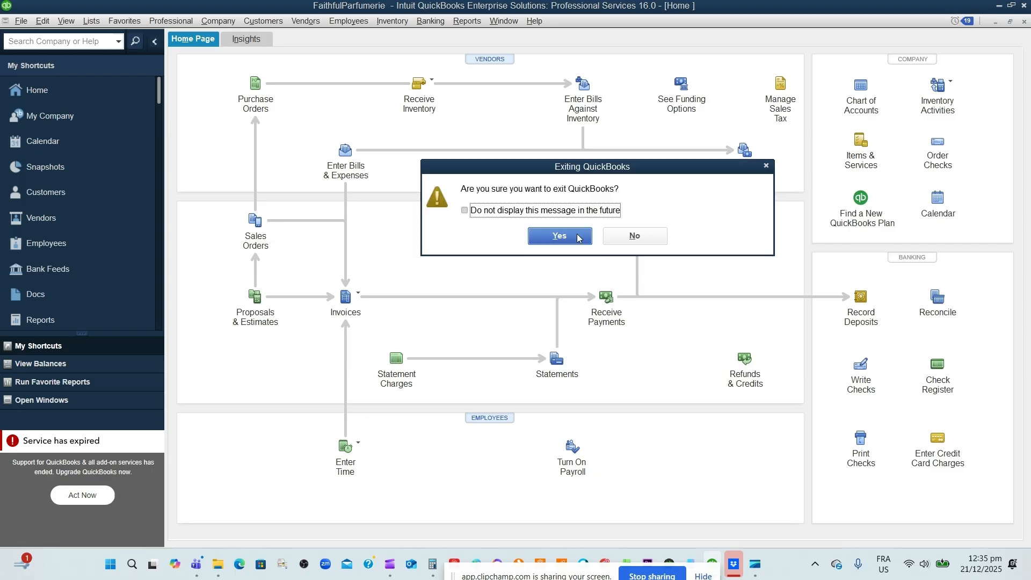
pyautogui.click(578, 238)
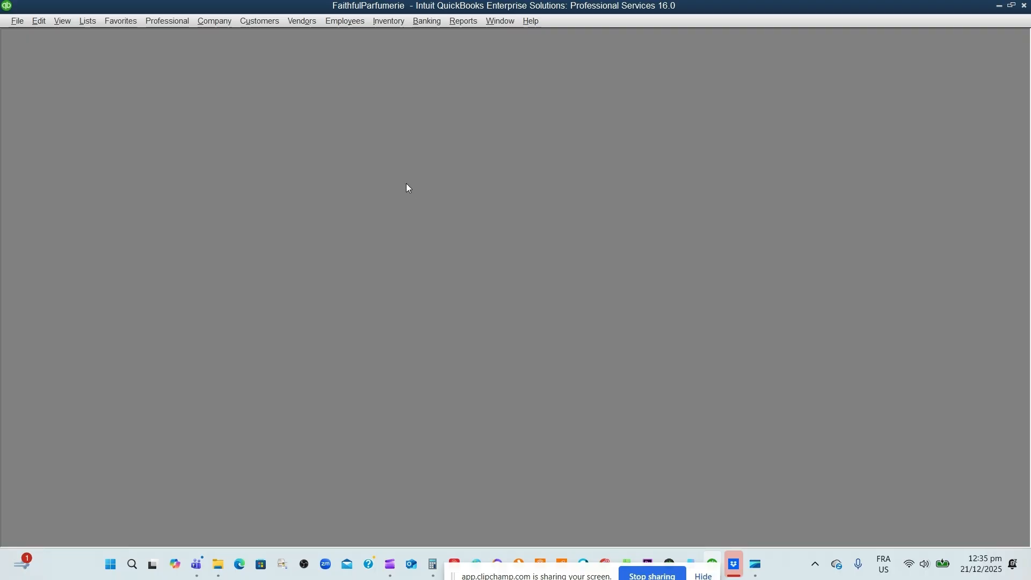
pyautogui.click(1025, 6)
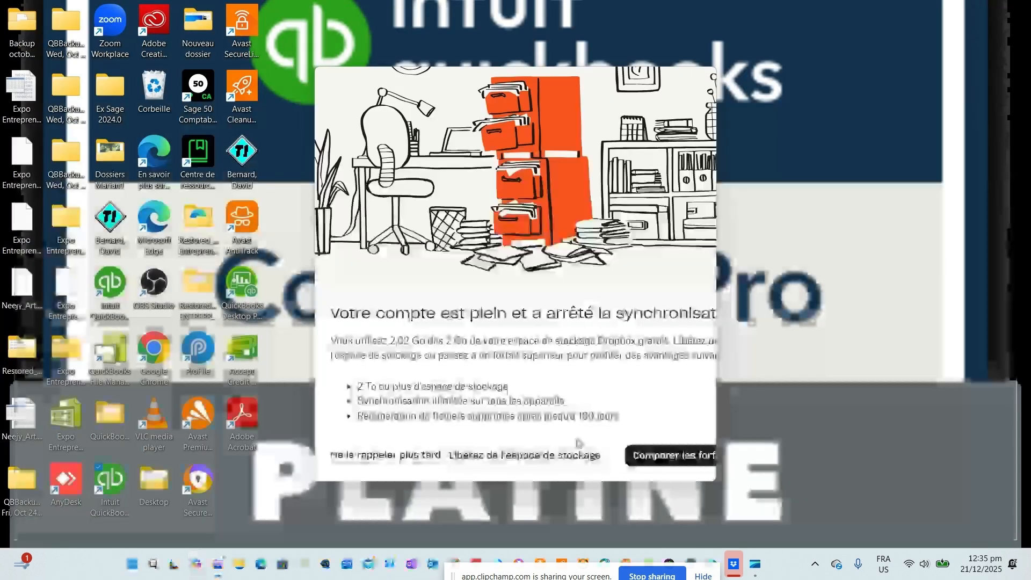
pyautogui.click(365, 457)
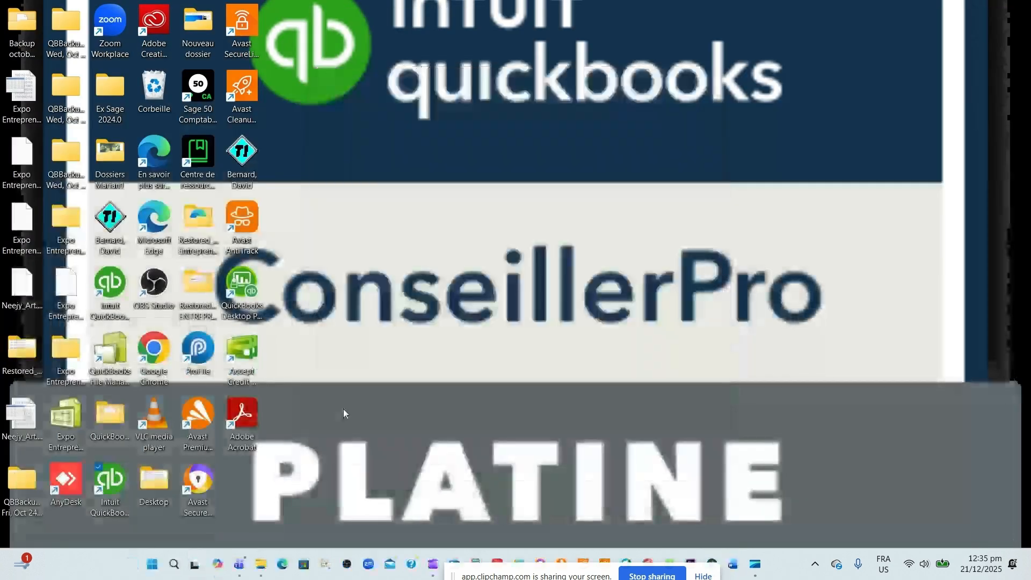
# Reopen QuickBooks from the desktop with the FaithfulParfumerie company file and maximize the Home window
pyautogui.click(113, 489)
pyautogui.doubleClick(112, 485)
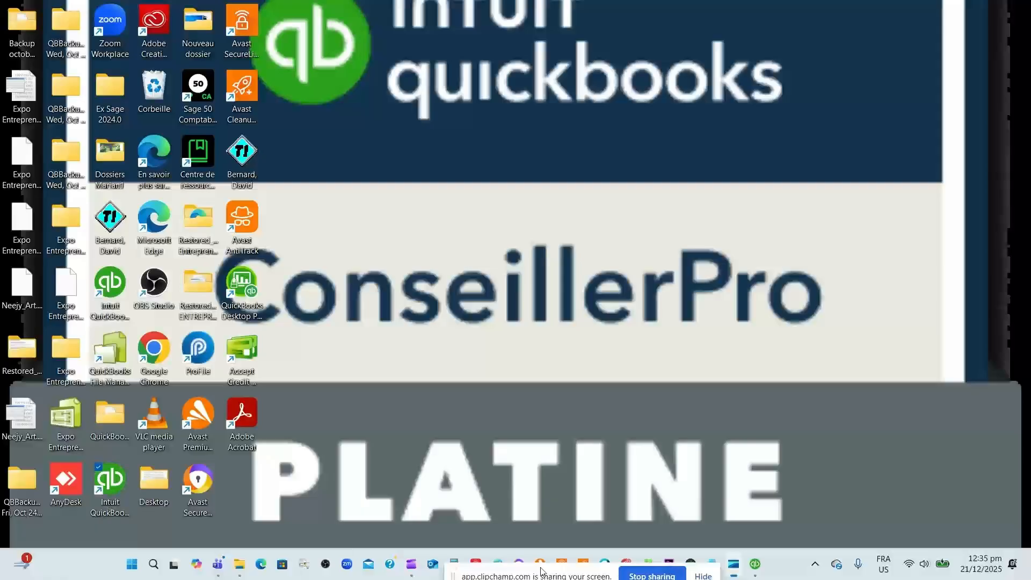
pyautogui.moveTo(531, 567); pyautogui.dragTo(338, 561)
pyautogui.click(573, 533)
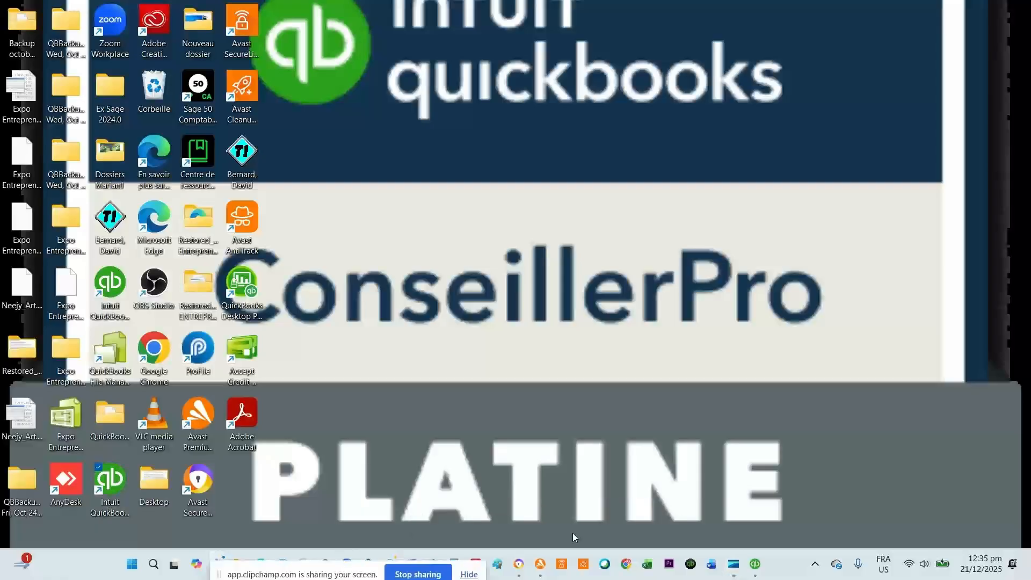
pyautogui.click(756, 565)
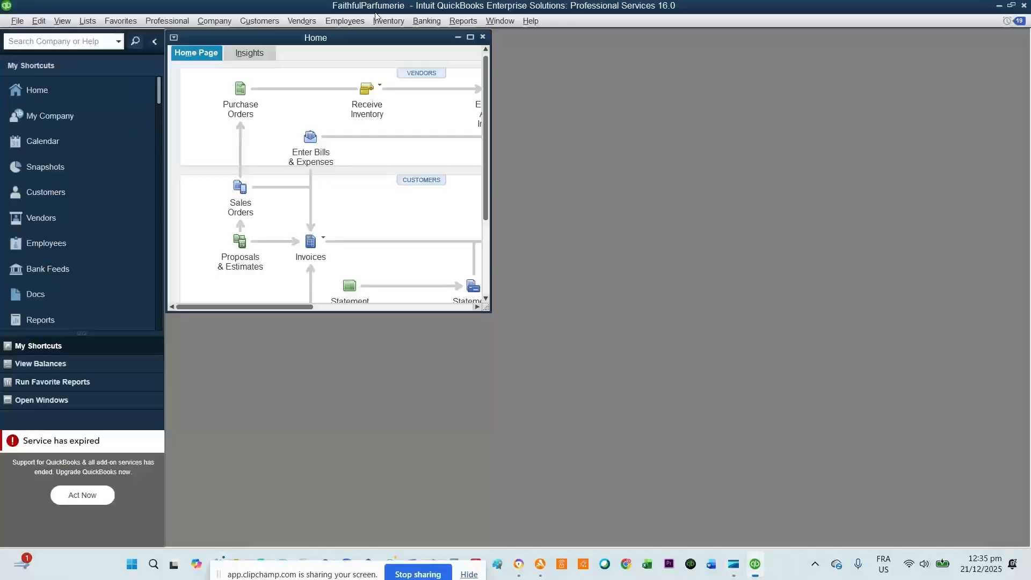
pyautogui.click(471, 37)
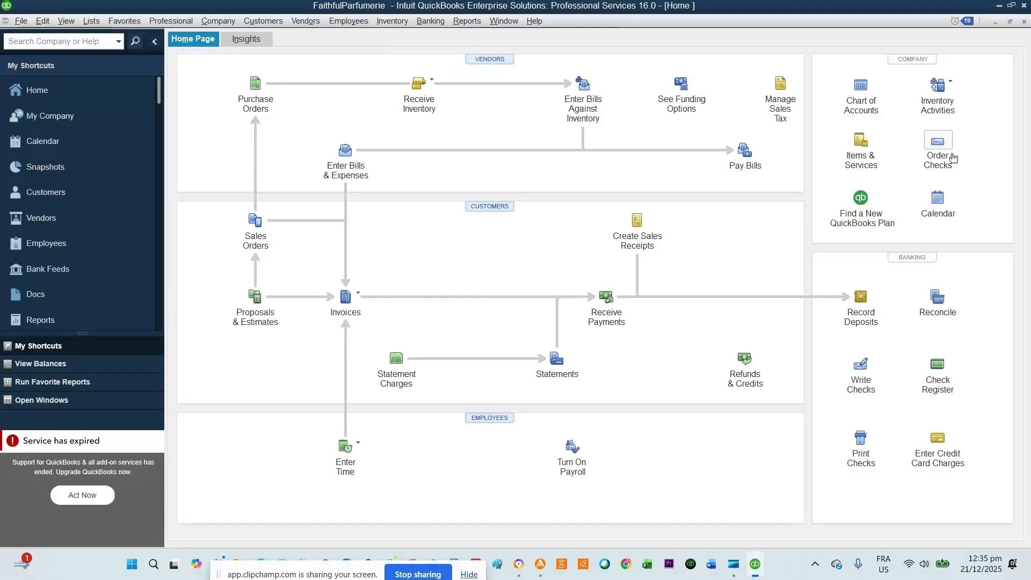
# Create a 2025 Profit and Loss budget from scratch with Class as the additional criterion
pyautogui.click(219, 21)
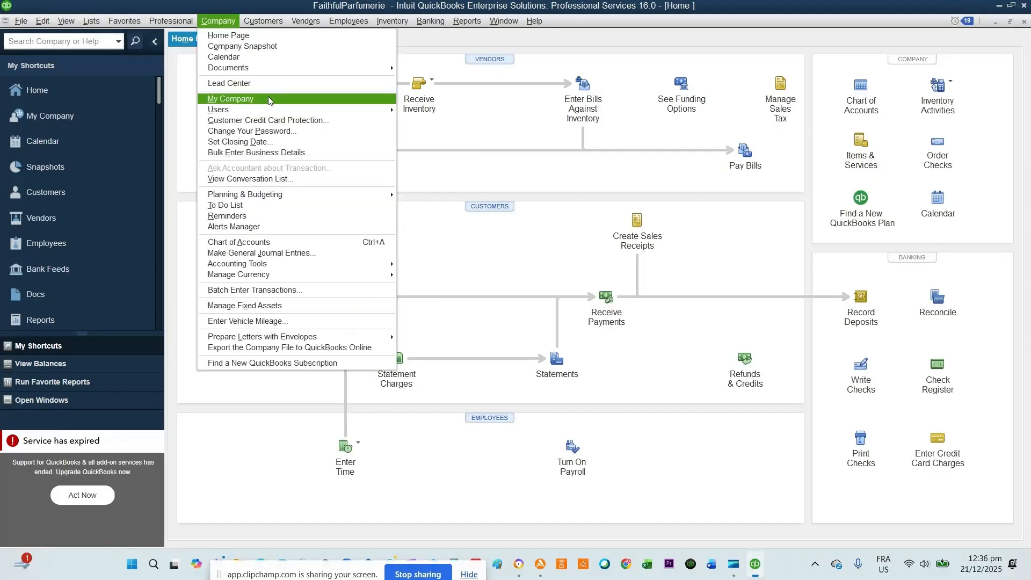
pyautogui.moveTo(271, 202)
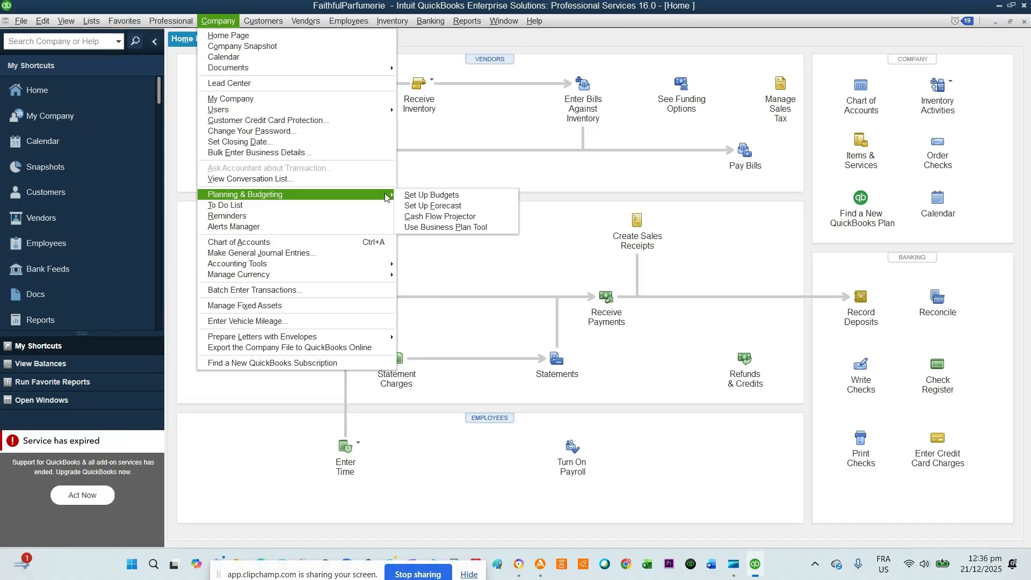
pyautogui.click(424, 199)
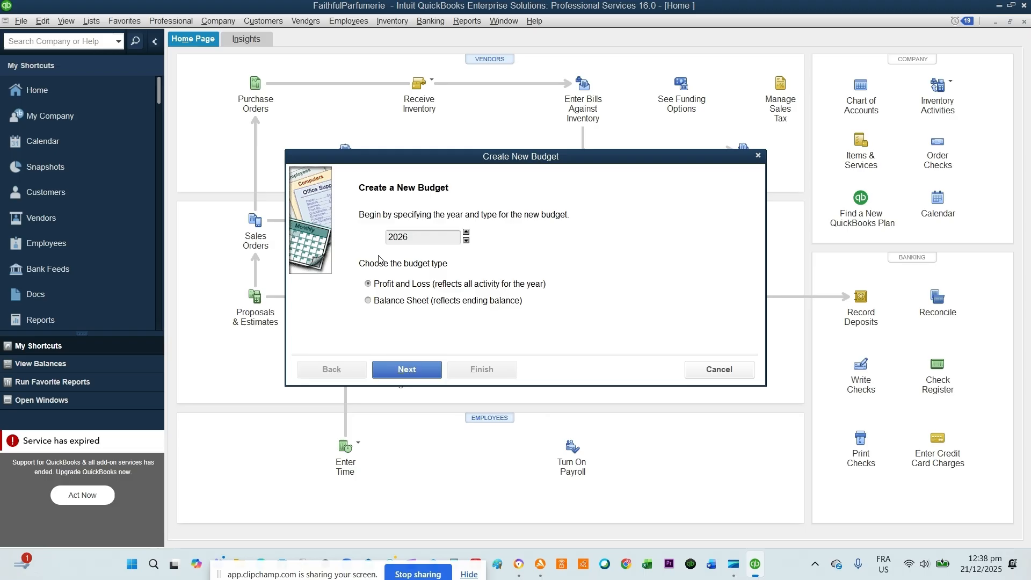
pyautogui.click(467, 241)
pyautogui.click(409, 370)
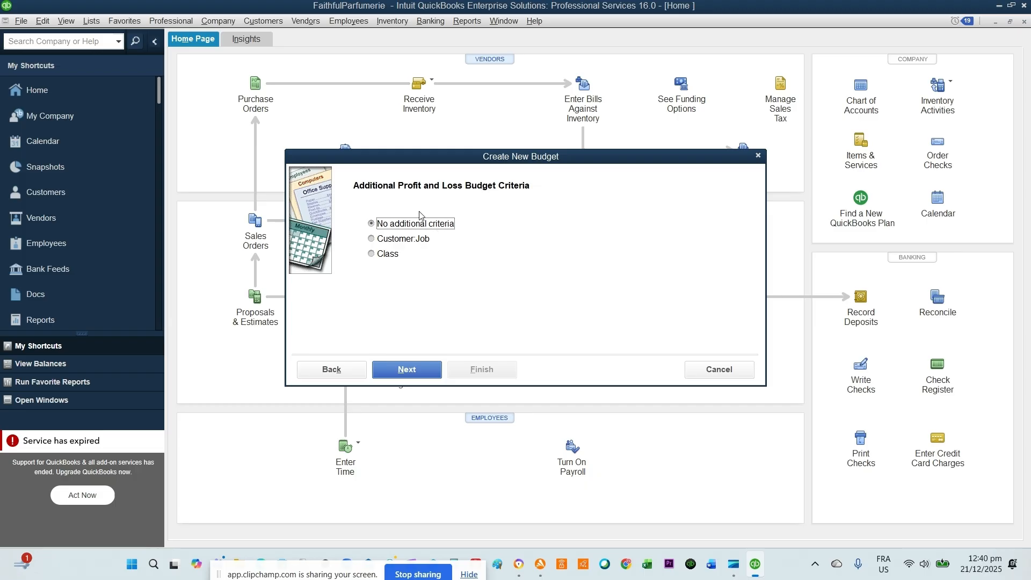
pyautogui.click(371, 254)
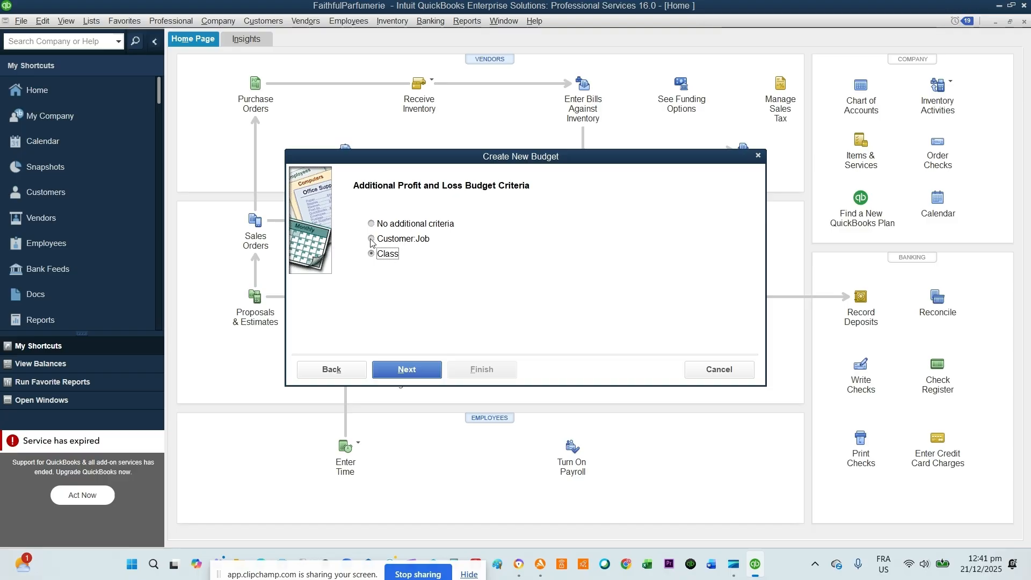
pyautogui.click(399, 372)
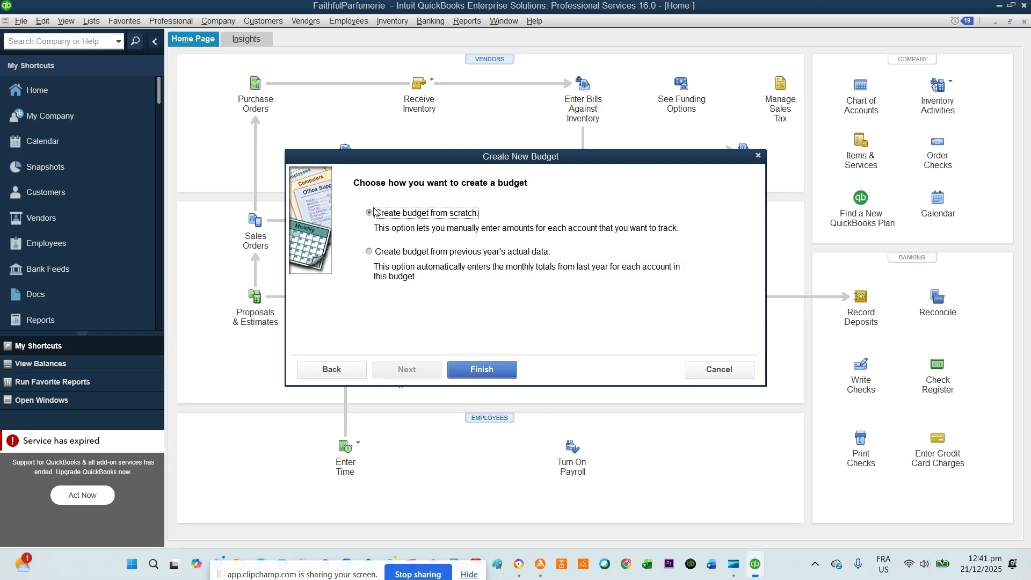
pyautogui.click(483, 371)
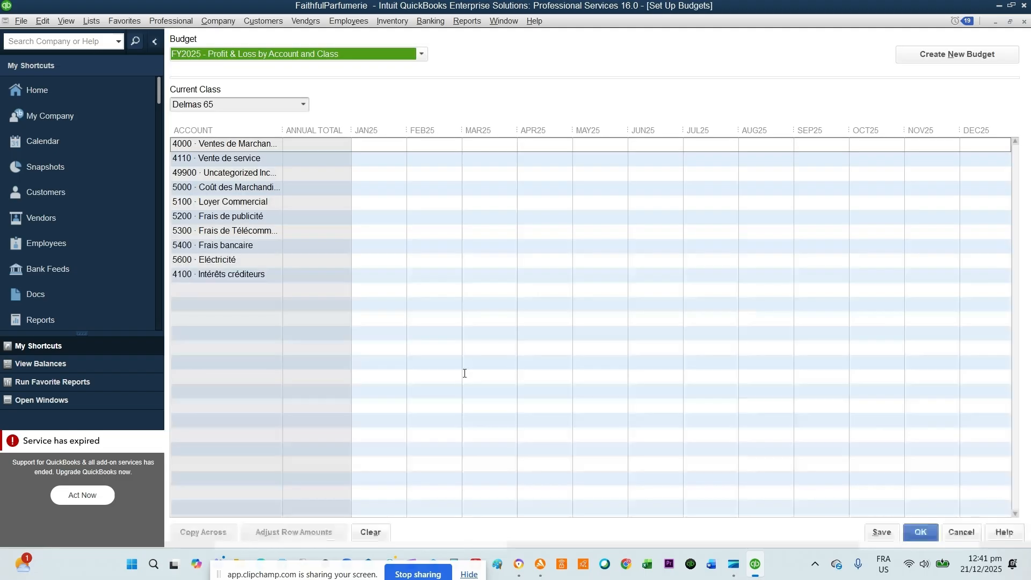
# Switch the class budget's current class to Pétion-ville, then cancel the budget setup
pyautogui.click(421, 54)
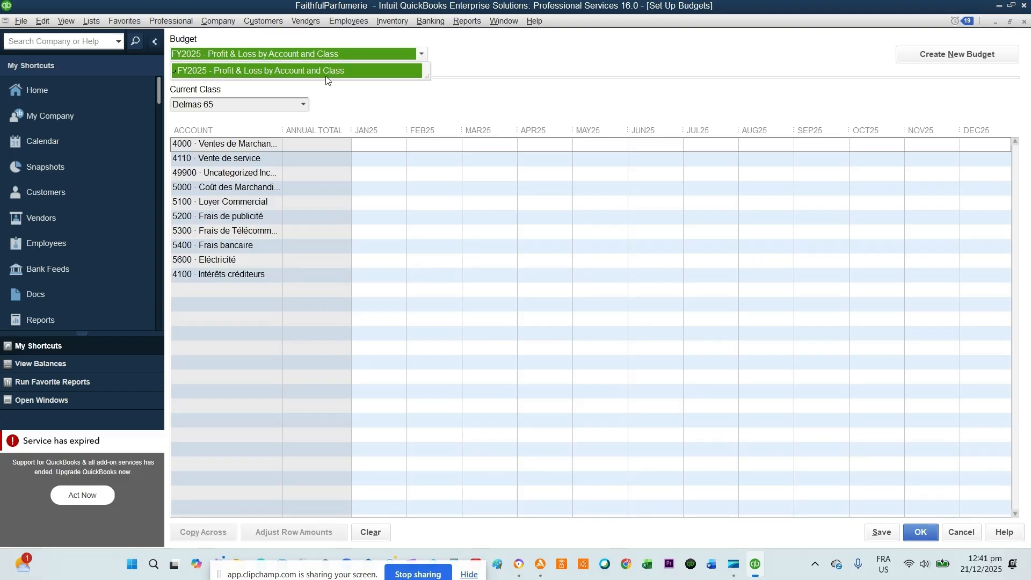
pyautogui.click(492, 91)
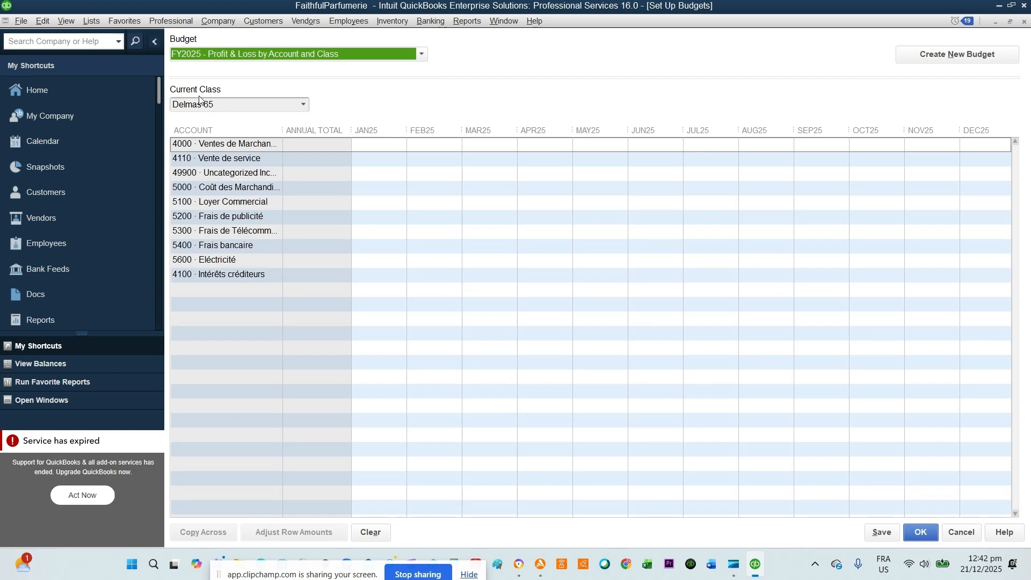
pyautogui.click(304, 104)
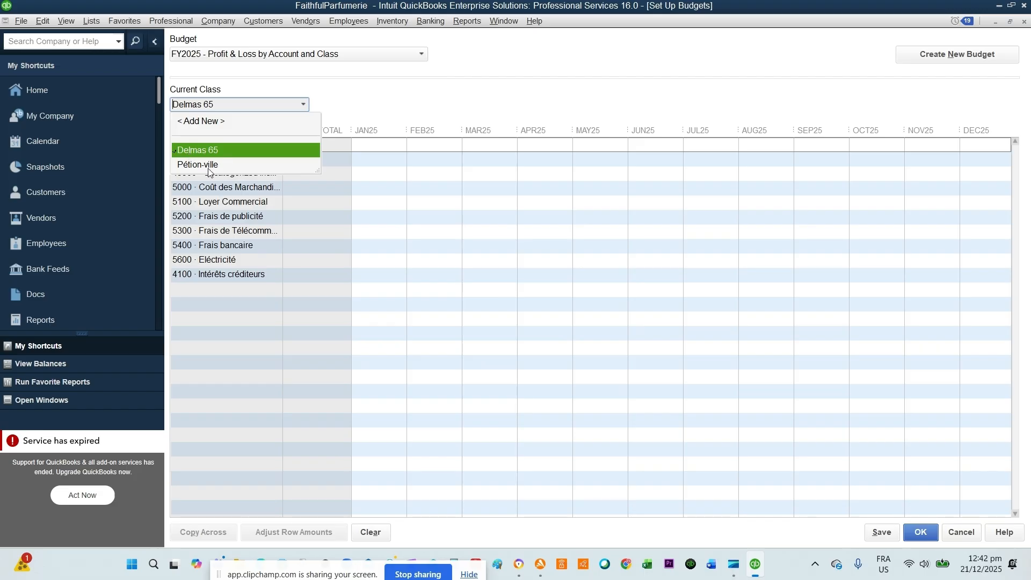
pyautogui.click(374, 97)
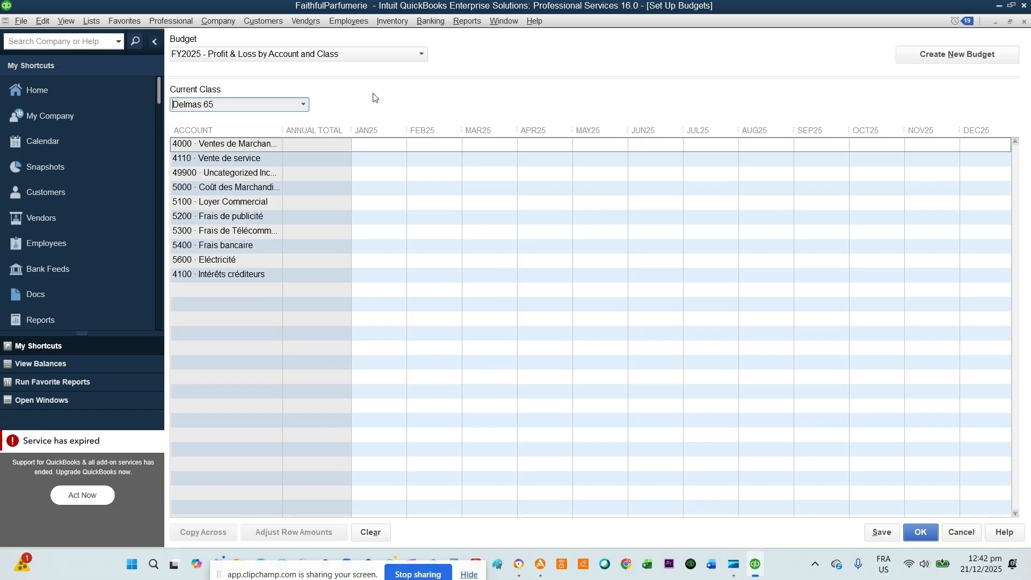
pyautogui.click(297, 107)
pyautogui.click(204, 165)
pyautogui.click(962, 535)
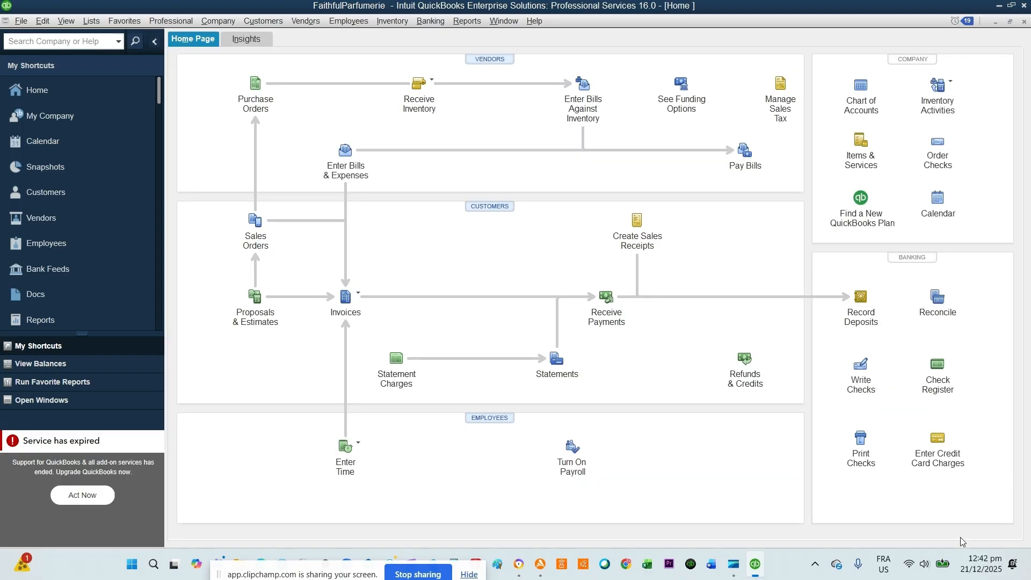
# Create a 2025 Profit and Loss budget from scratch with no additional criteria
pyautogui.click(206, 23)
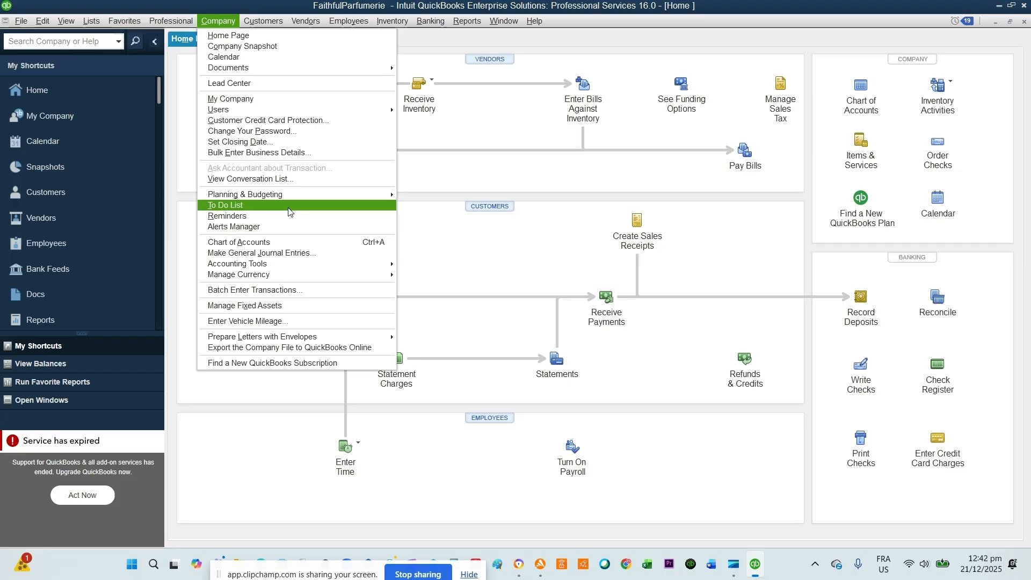
pyautogui.moveTo(275, 201)
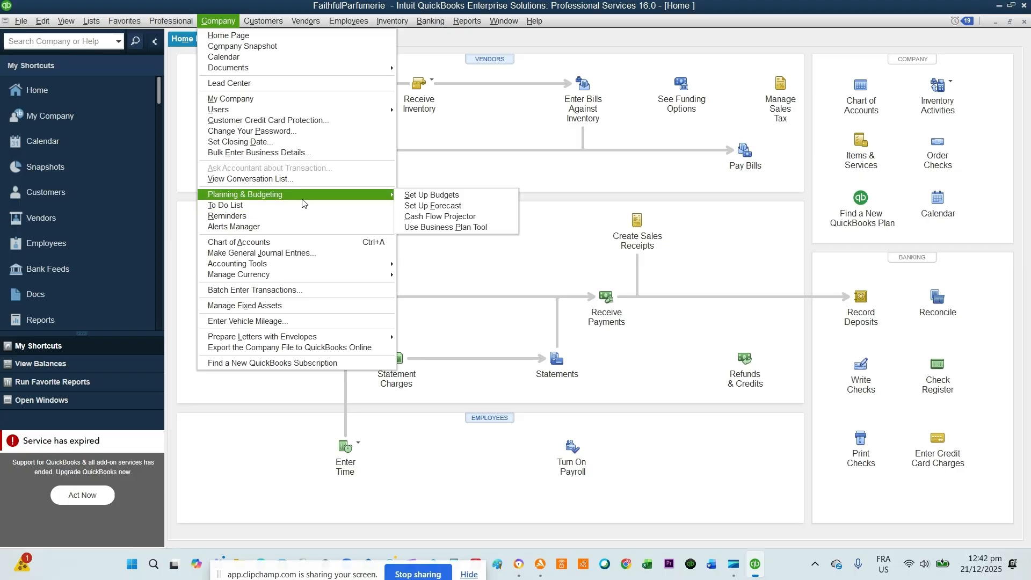
pyautogui.moveTo(383, 196)
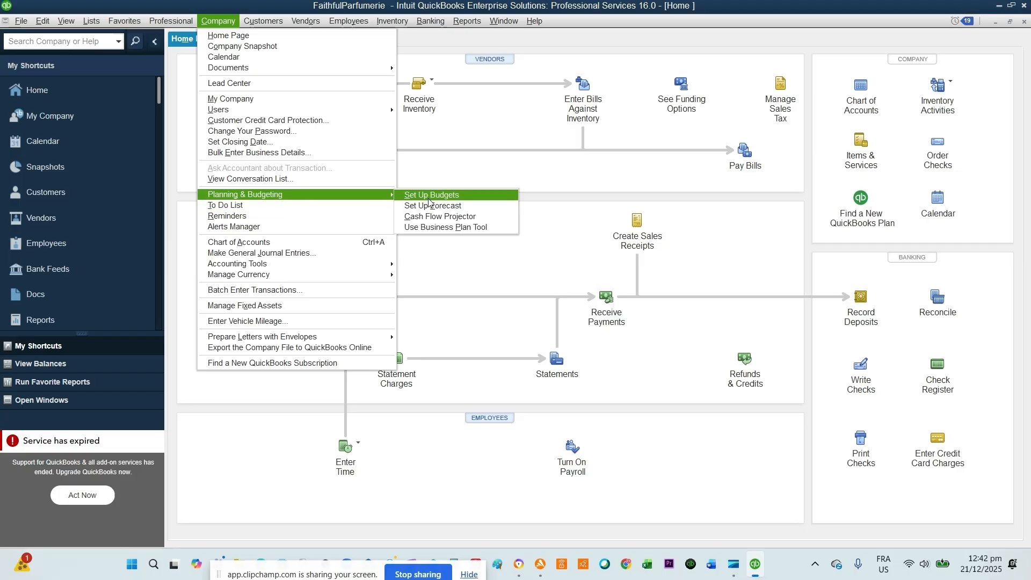
pyautogui.click(430, 196)
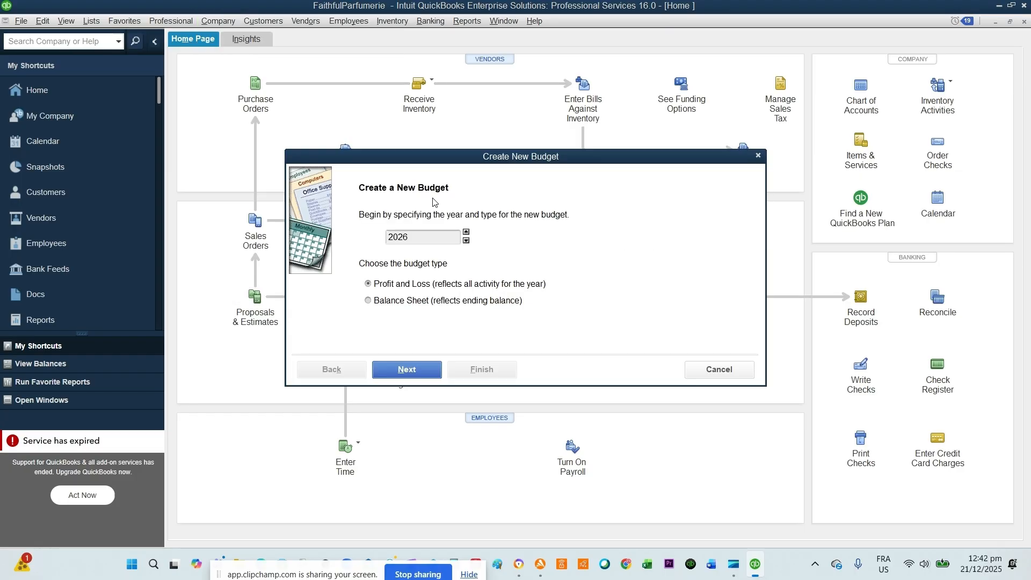
pyautogui.click(466, 240)
pyautogui.click(414, 369)
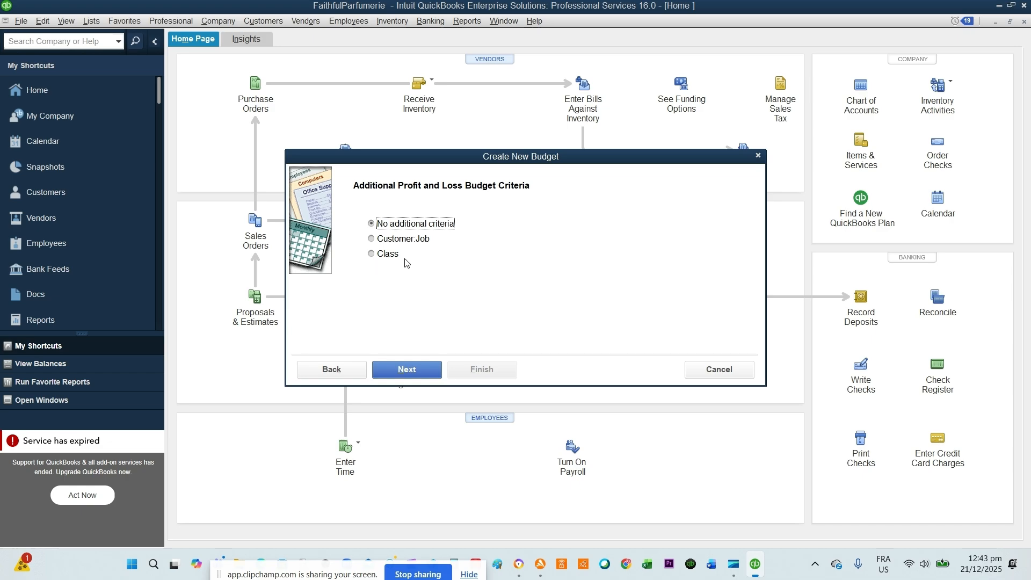
pyautogui.click(405, 372)
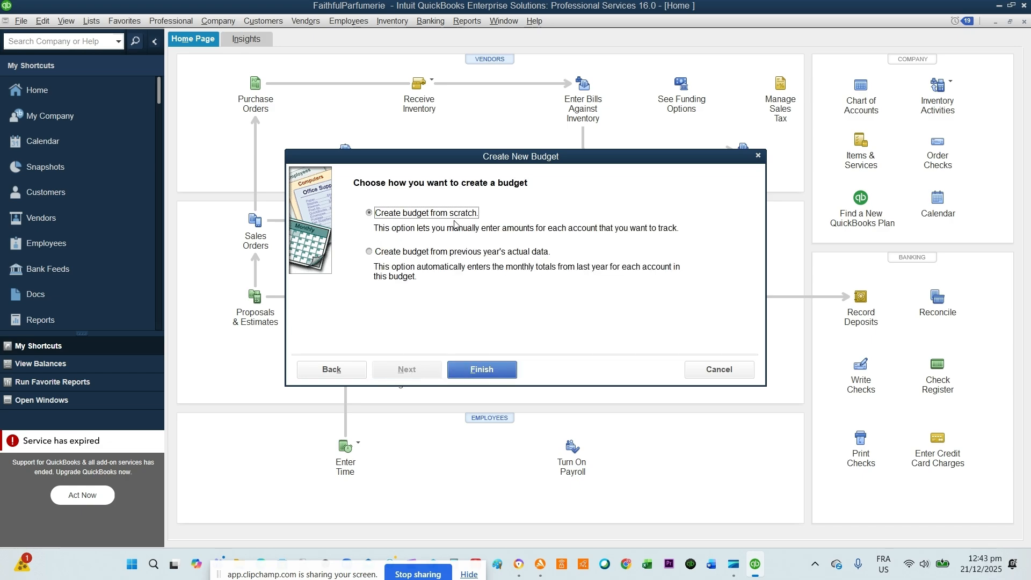
pyautogui.click(481, 372)
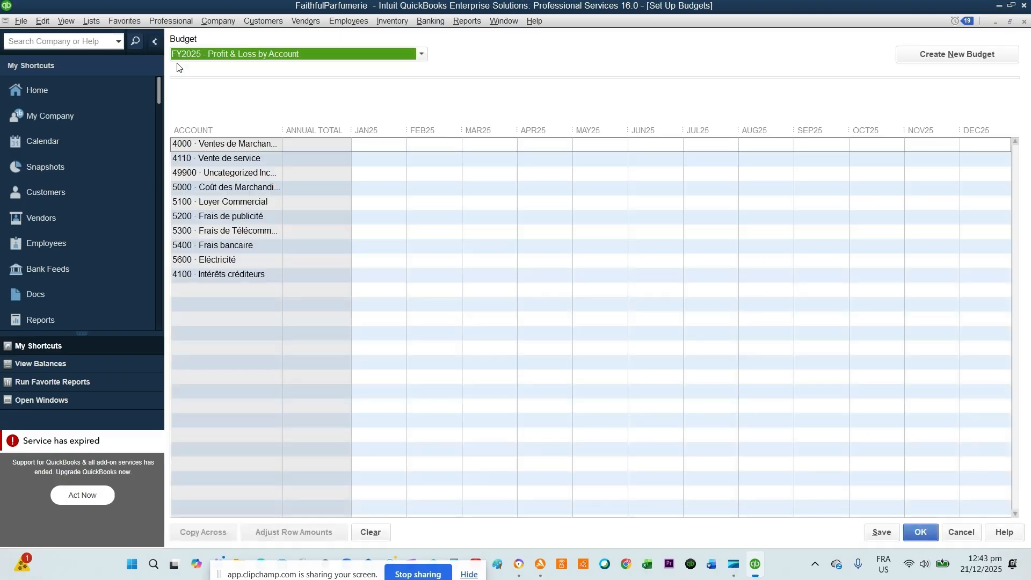
# Cancel the 2026 budget dialog and set up a 2025 Profit and Loss budget again from scratch with no additional criteria
pyautogui.click(959, 56)
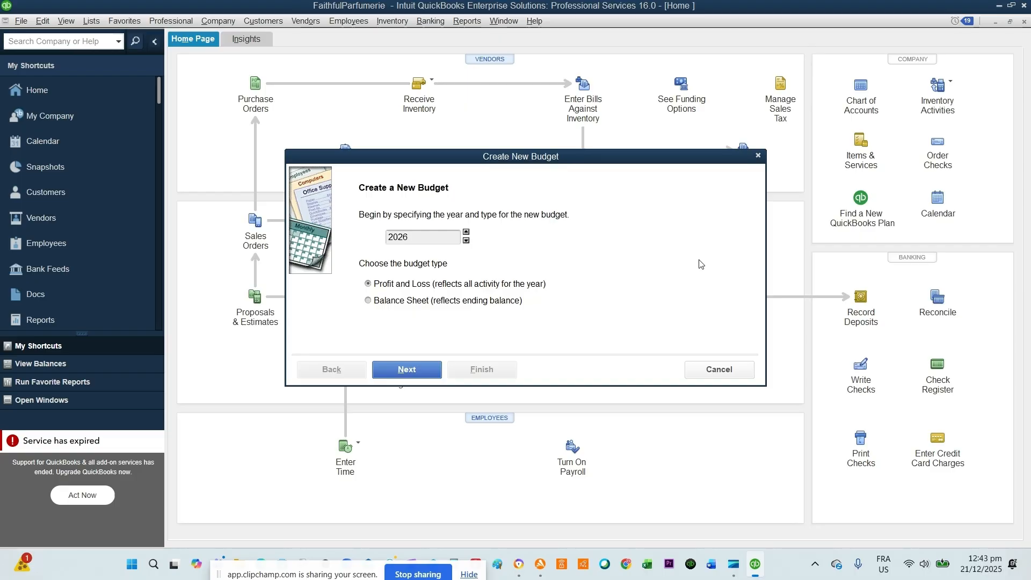
pyautogui.click(720, 371)
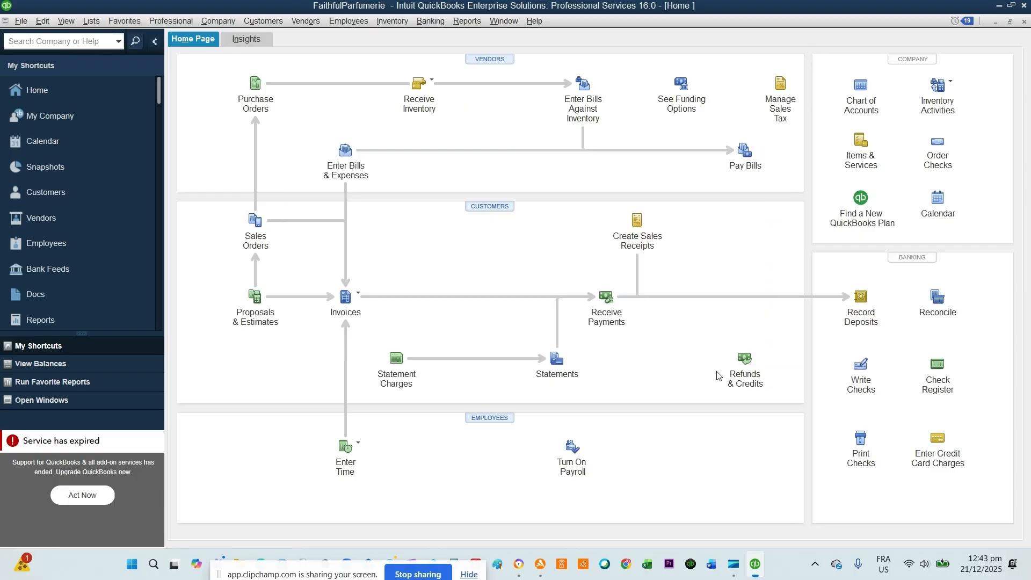
pyautogui.click(218, 21)
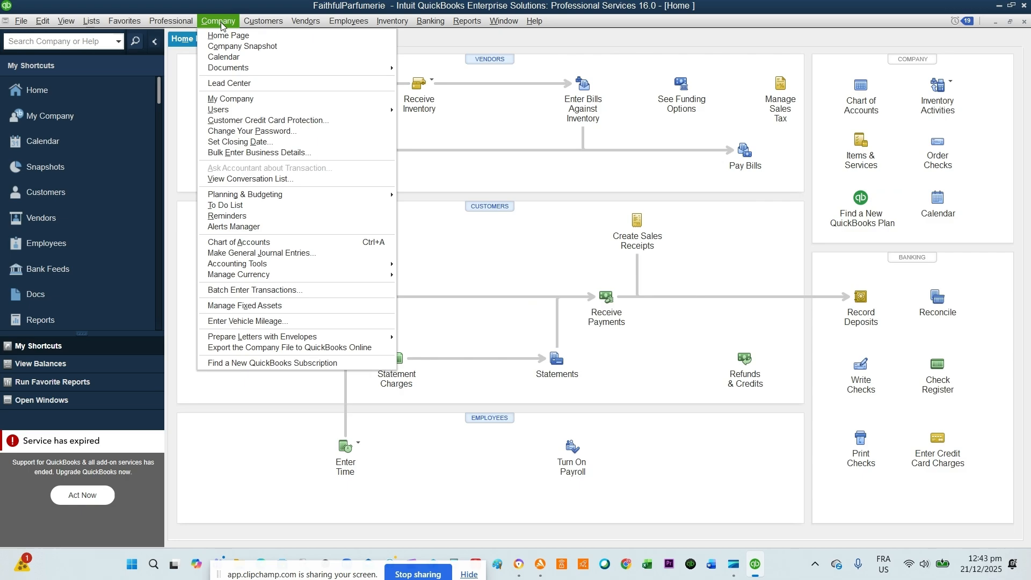
pyautogui.moveTo(336, 200)
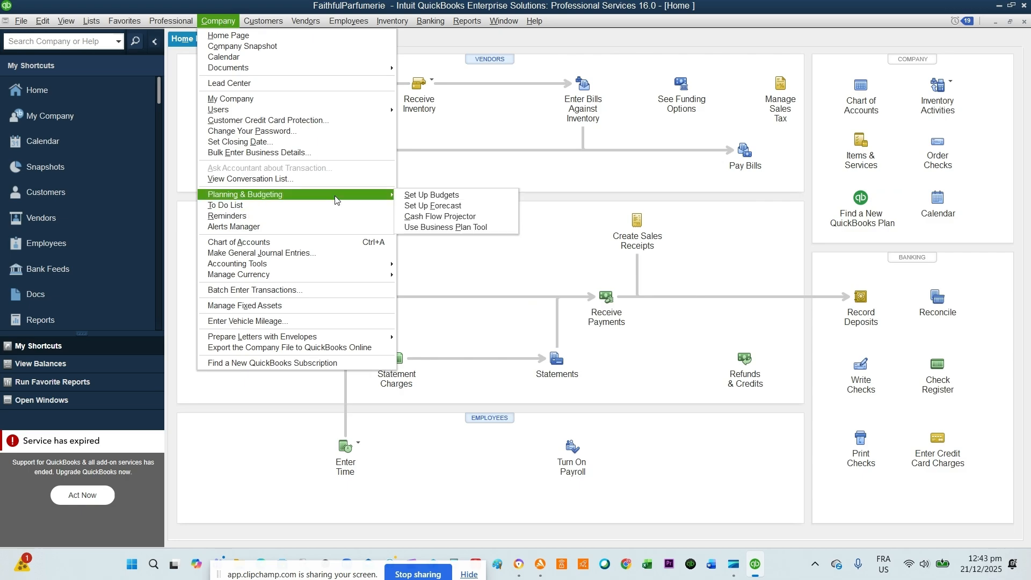
pyautogui.click(420, 196)
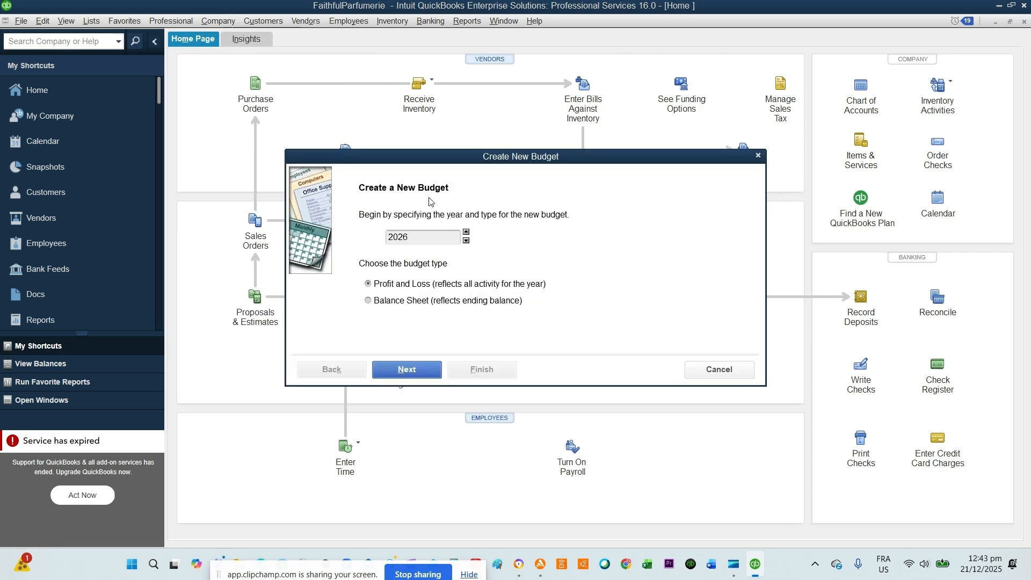
pyautogui.click(466, 240)
pyautogui.click(415, 373)
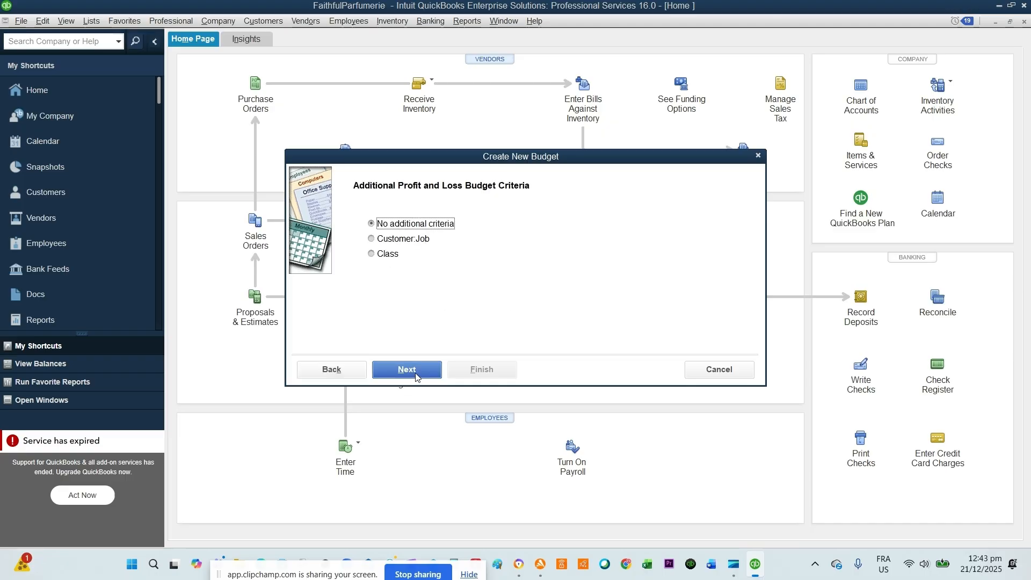
pyautogui.hotkey('alt', 'b')
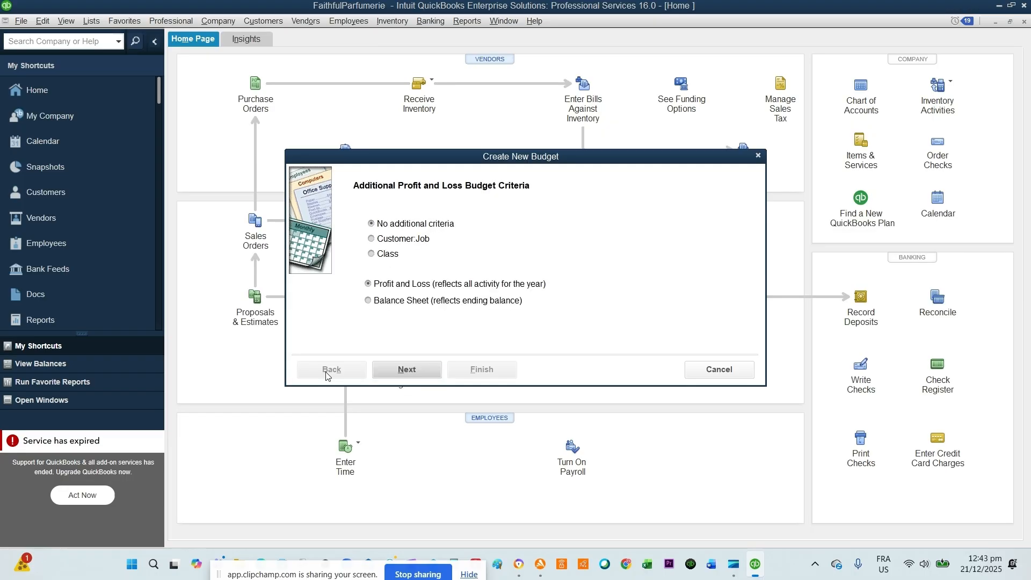
pyautogui.click(414, 375)
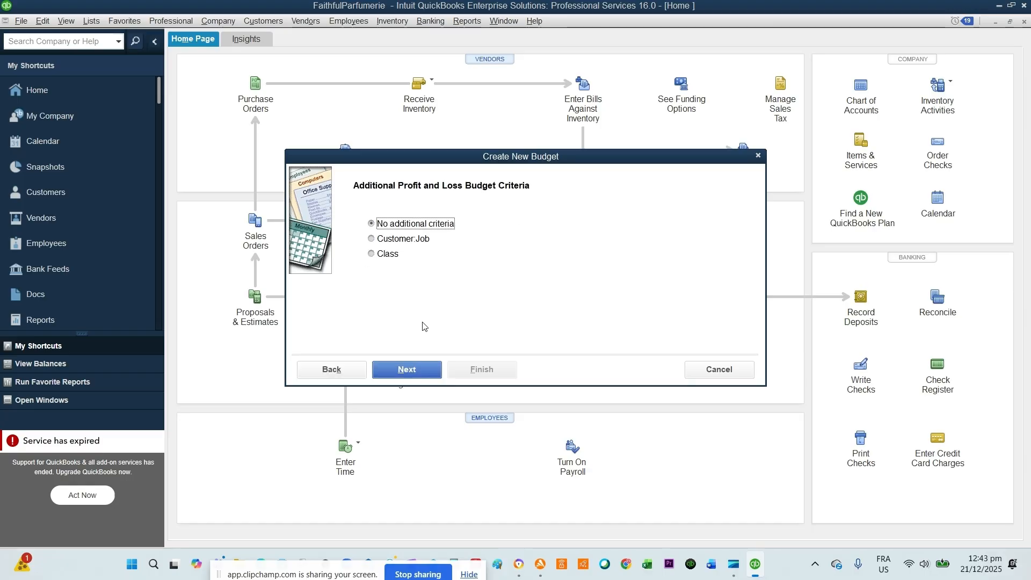
pyautogui.click(408, 369)
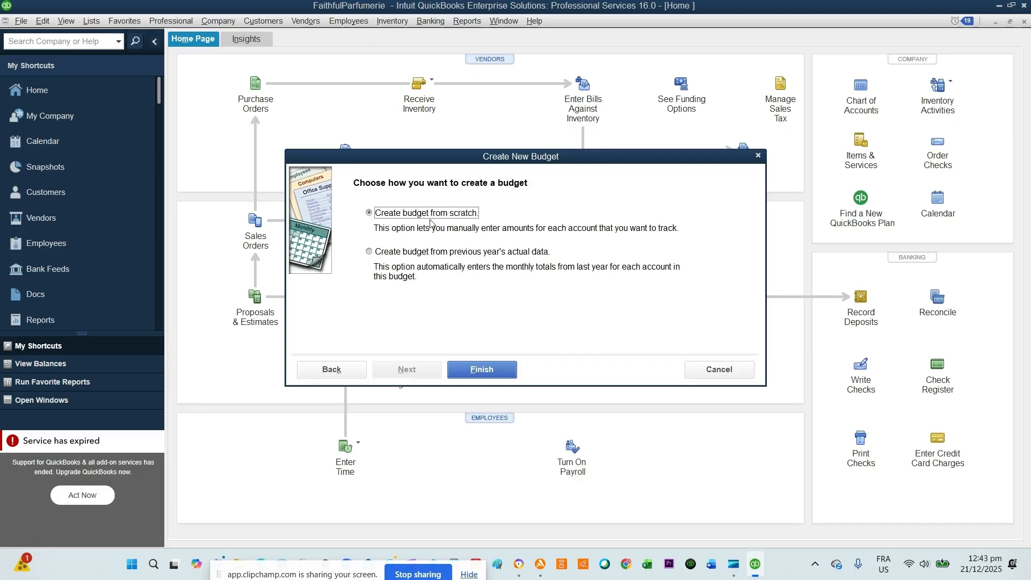
pyautogui.click(481, 370)
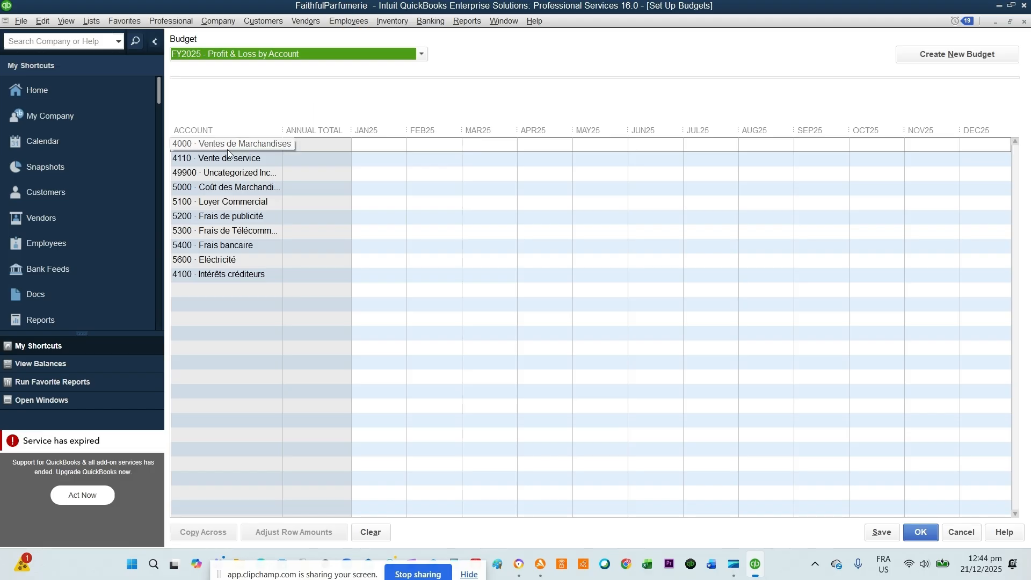
# Enter January 2025 budget amounts of 1000000 for account 4000 merchandise sales and 100000 for 4110 Vente de service
pyautogui.click(386, 150)
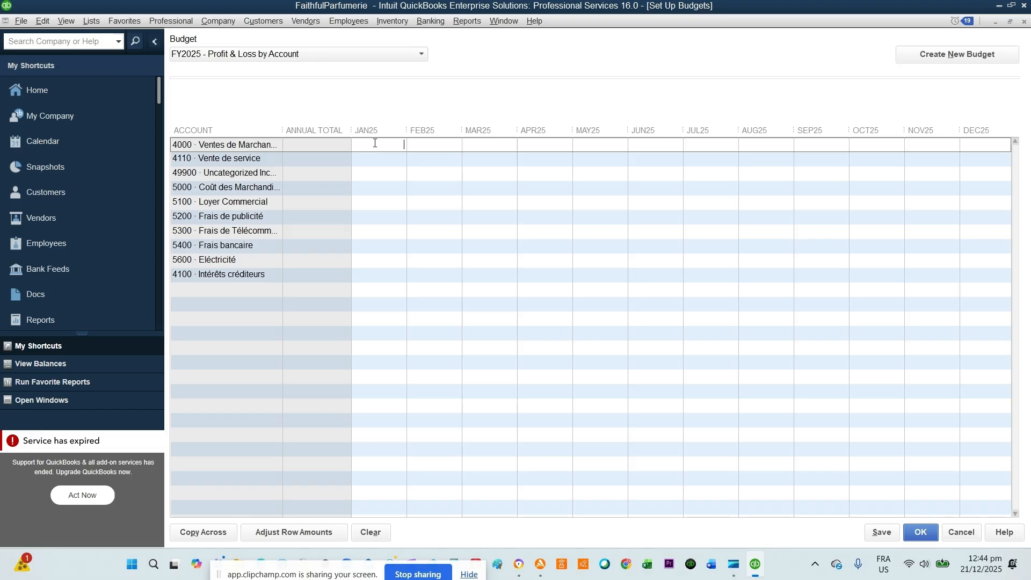
pyautogui.write('1000000')
pyautogui.click(376, 155)
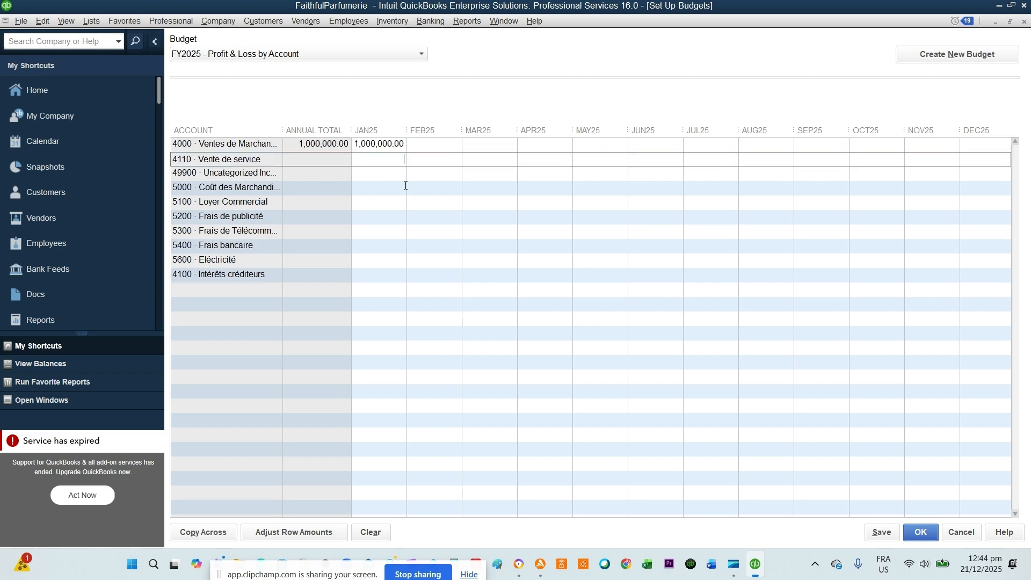
pyautogui.write('100000')
pyautogui.click(390, 188)
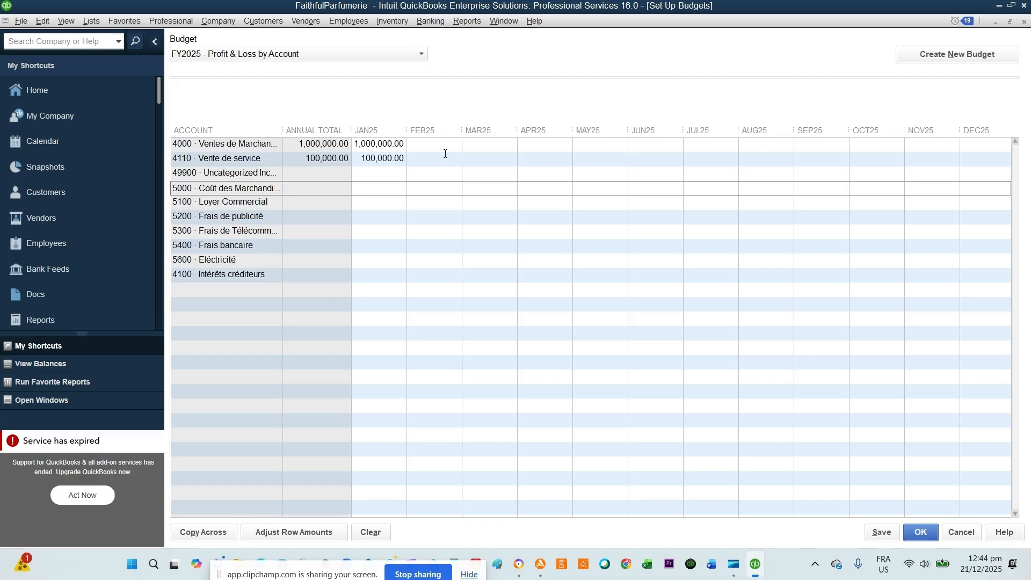
# Enter April 2025 budget amounts of 1500000 for account 4000 merchandise sales and 110000 for 4110 Vente de service
pyautogui.click(539, 149)
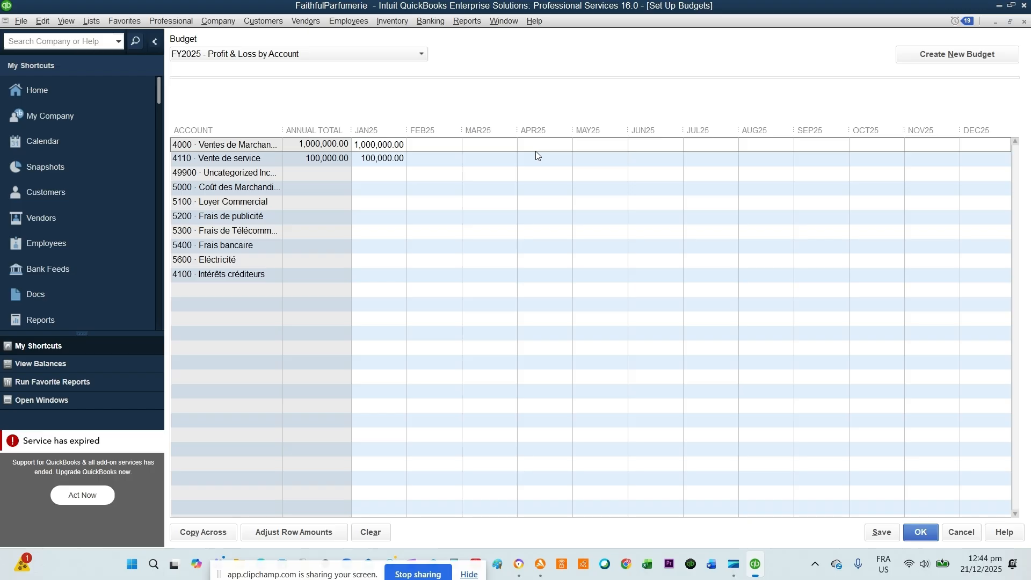
pyautogui.write('1500000')
pyautogui.press('Down')
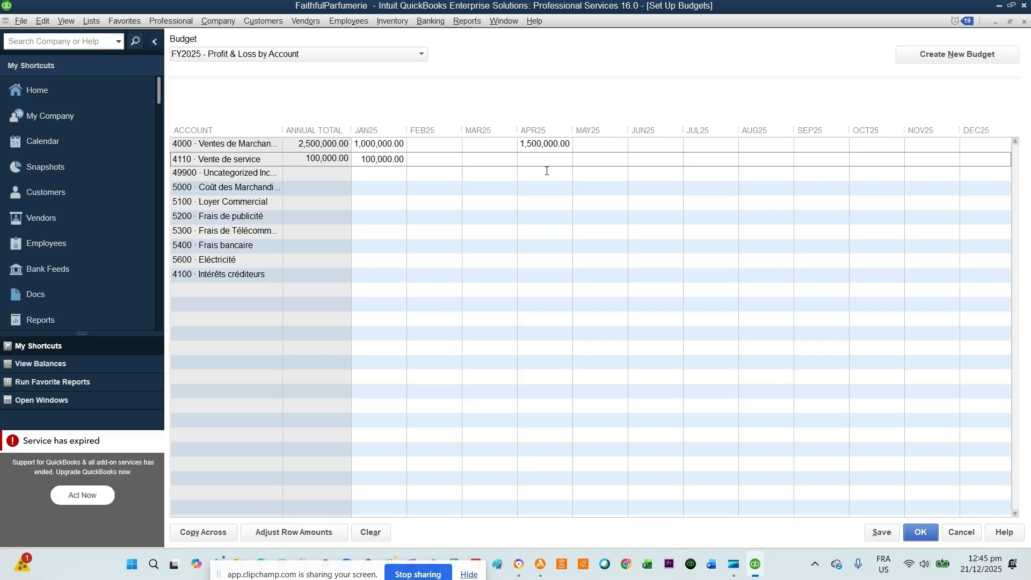
pyautogui.write('110000')
# Enter July 2025 budget amounts of 1600000 for account 4000 merchandise sales and 115000 for 4110 Vente de service
pyautogui.click(723, 143)
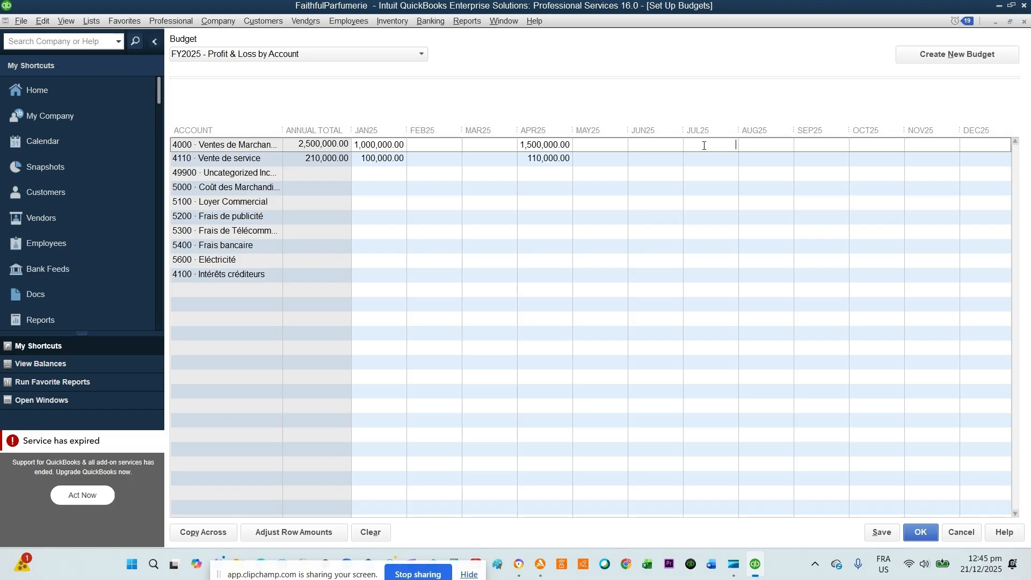
pyautogui.write('1600000')
pyautogui.click(712, 161)
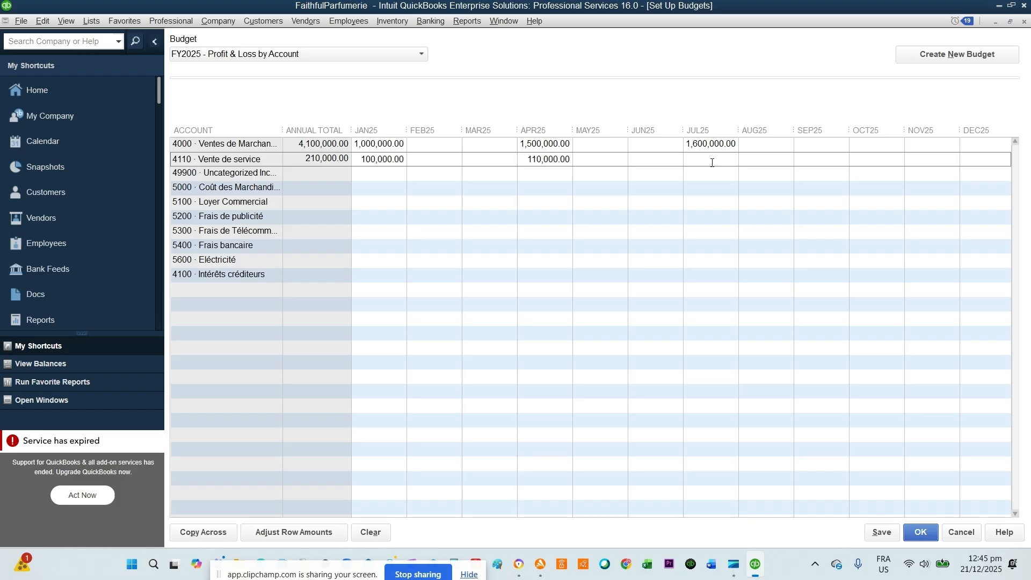
pyautogui.write('115000')
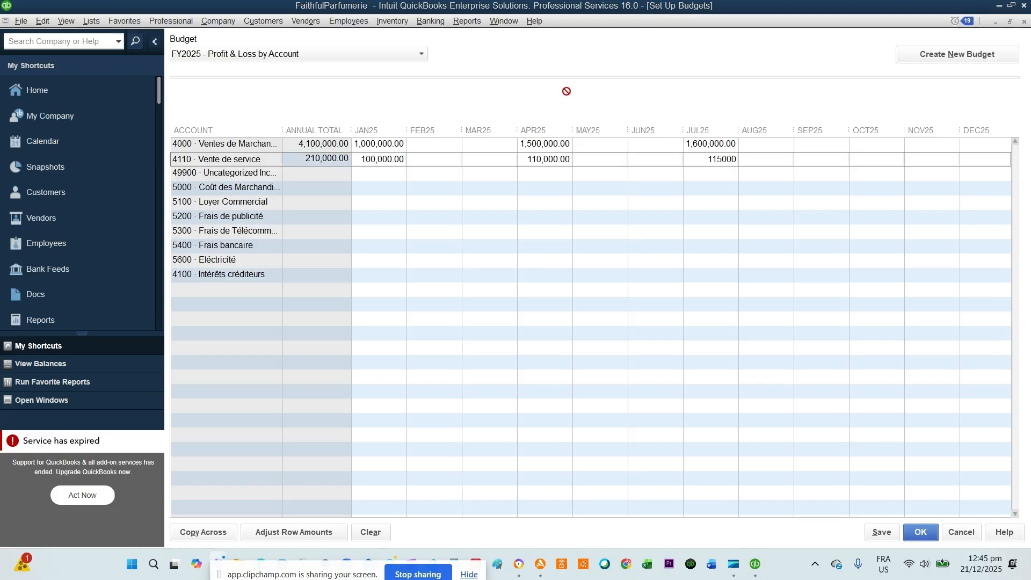
# Enter October 2025 budget amounts of 1700000 for account 4000 merchandise sales and 120000 for 4110 Vente de service
pyautogui.click(866, 148)
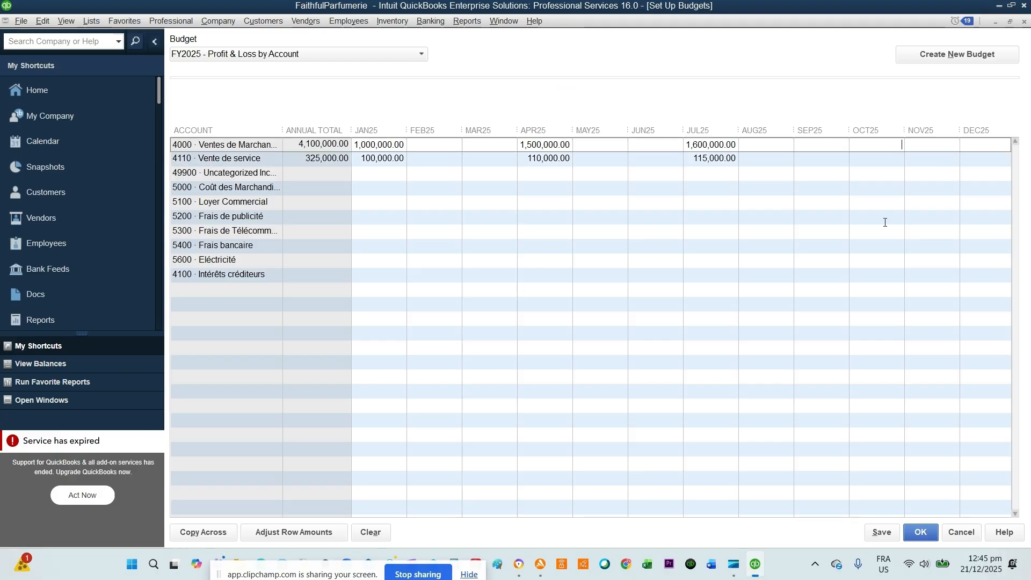
pyautogui.write('17000')
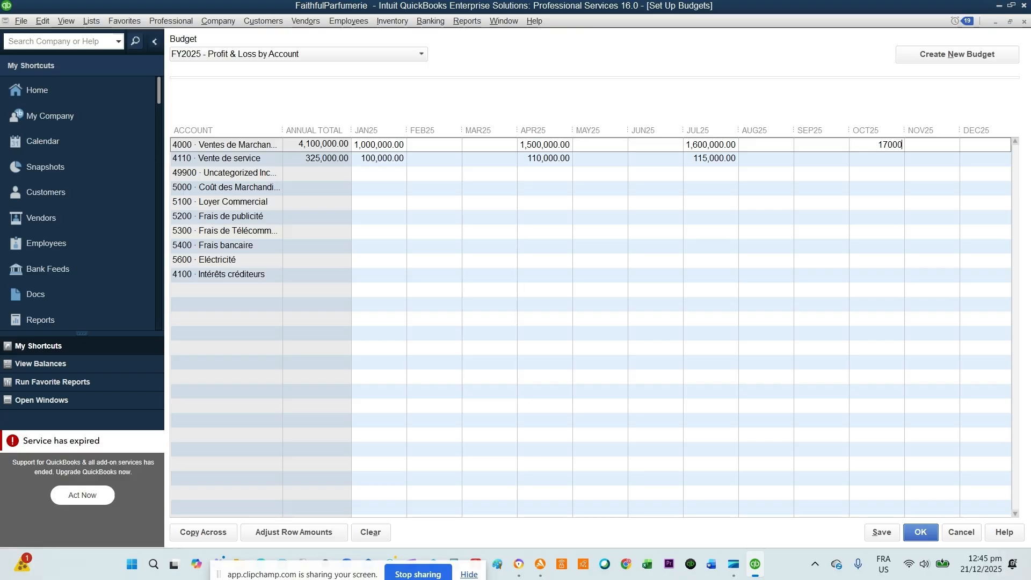
pyautogui.write('00')
pyautogui.click(866, 158)
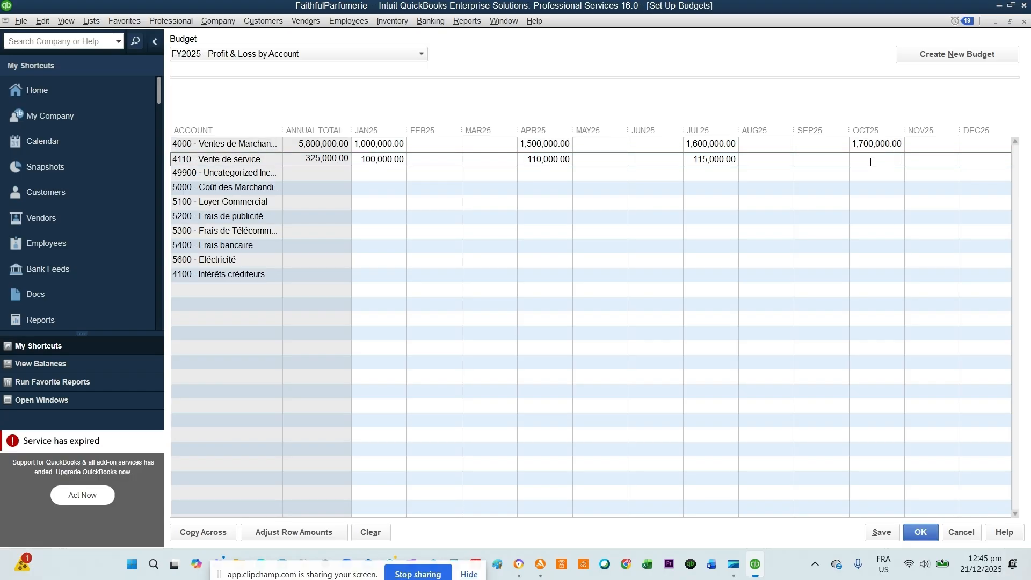
pyautogui.write('120000')
pyautogui.click(881, 144)
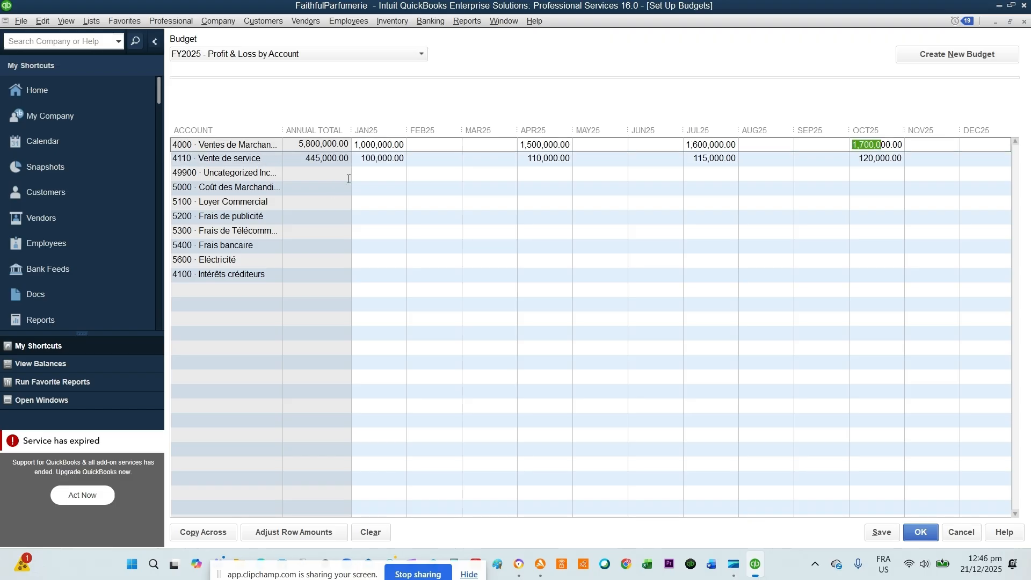
# Budget 440000 for January 2025 and 644000 for April 2025 on the 5000 cost of goods account, checking the April amount in Calculator
pyautogui.click(381, 192)
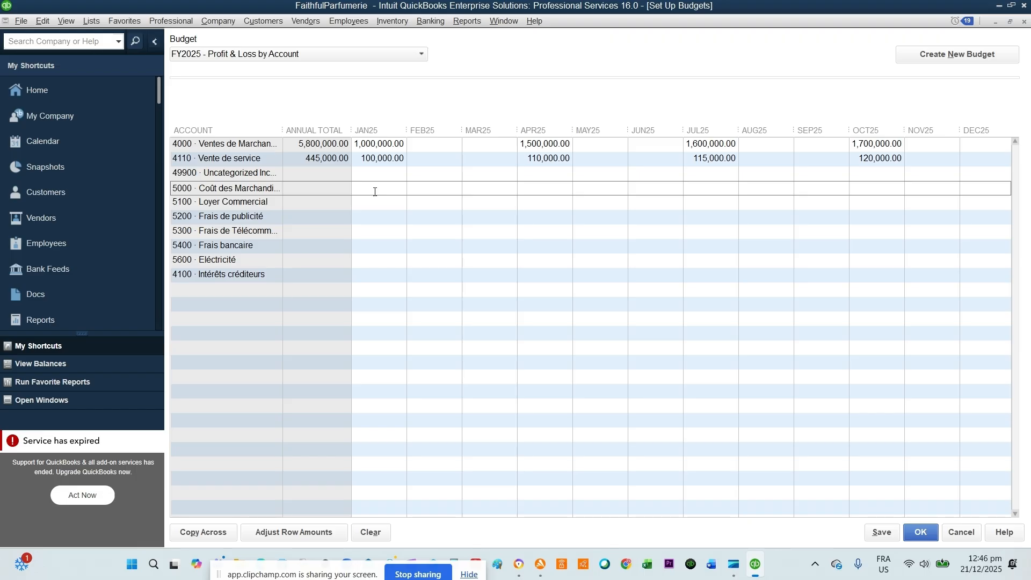
pyautogui.write('440000')
pyautogui.click(541, 188)
pyautogui.write('6')
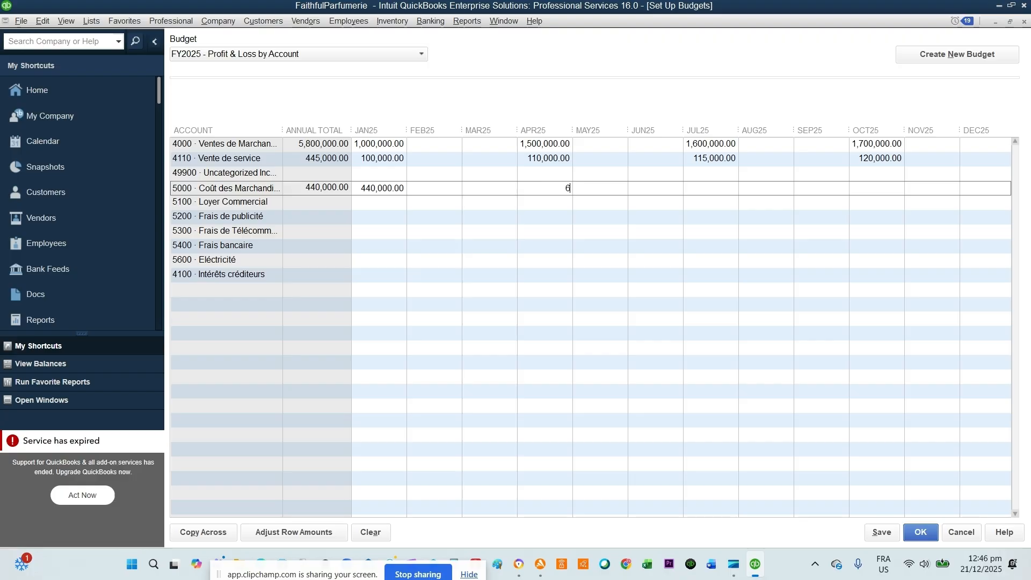
pyautogui.write('44')
pyautogui.moveTo(330, 567); pyautogui.dragTo(419, 502)
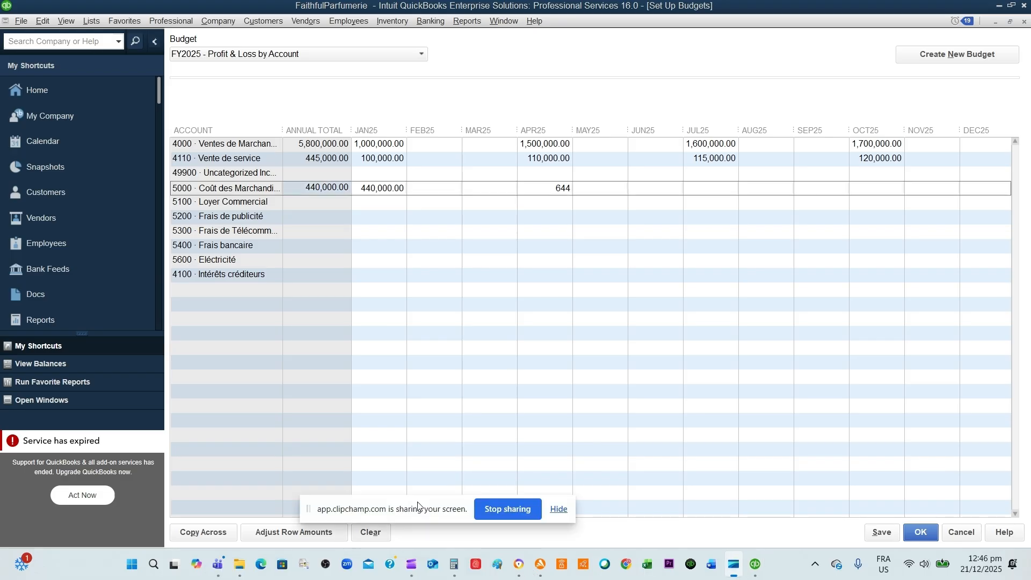
pyautogui.click(454, 565)
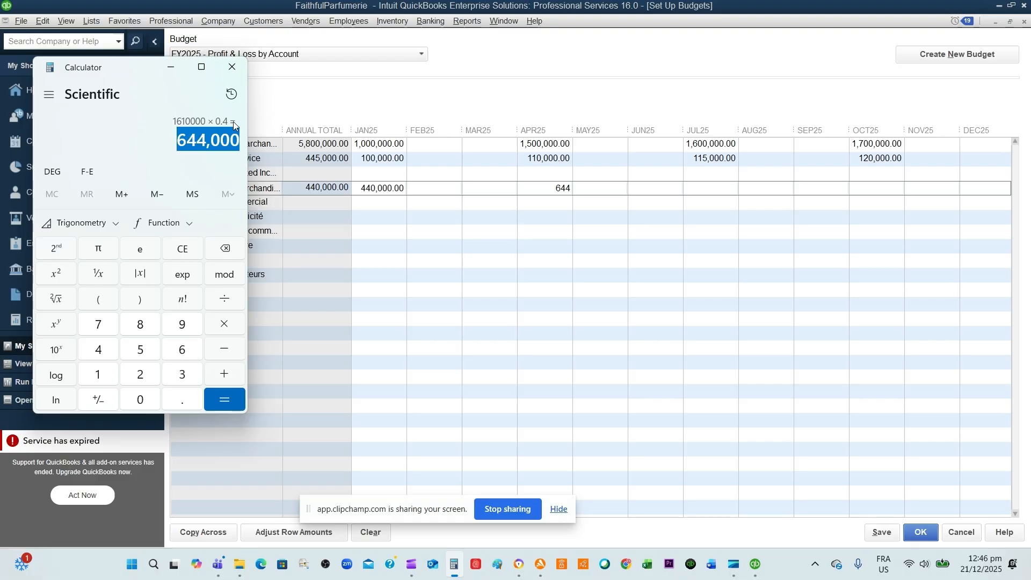
pyautogui.click(171, 67)
pyautogui.write('644')
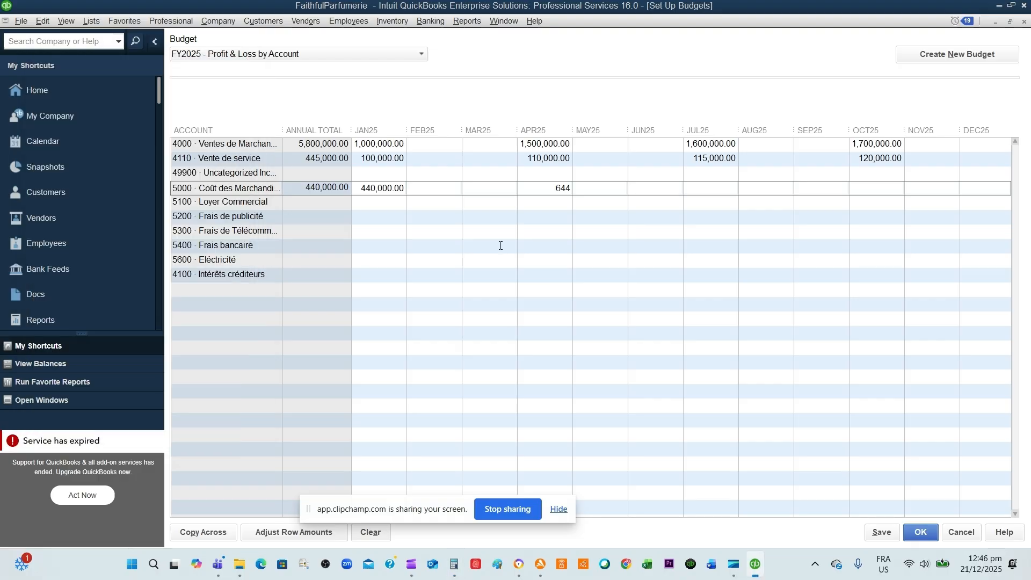
pyautogui.write('000')
# Switch to Calculator, compute 1715000 × 0.4 for the July cost of goods, and minimize it to return to the budget
pyautogui.click(455, 566)
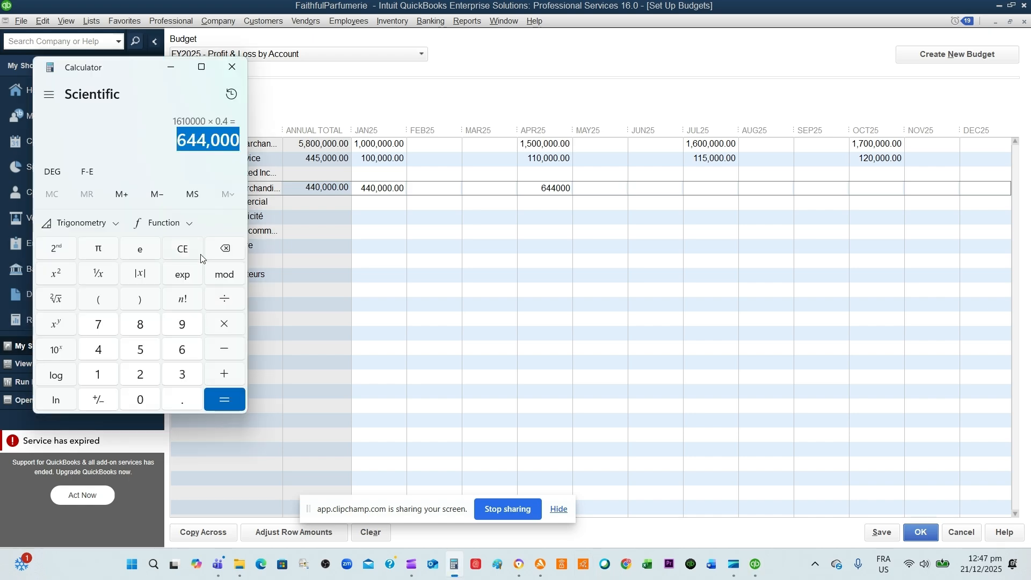
pyautogui.click(183, 249)
pyautogui.write('1')
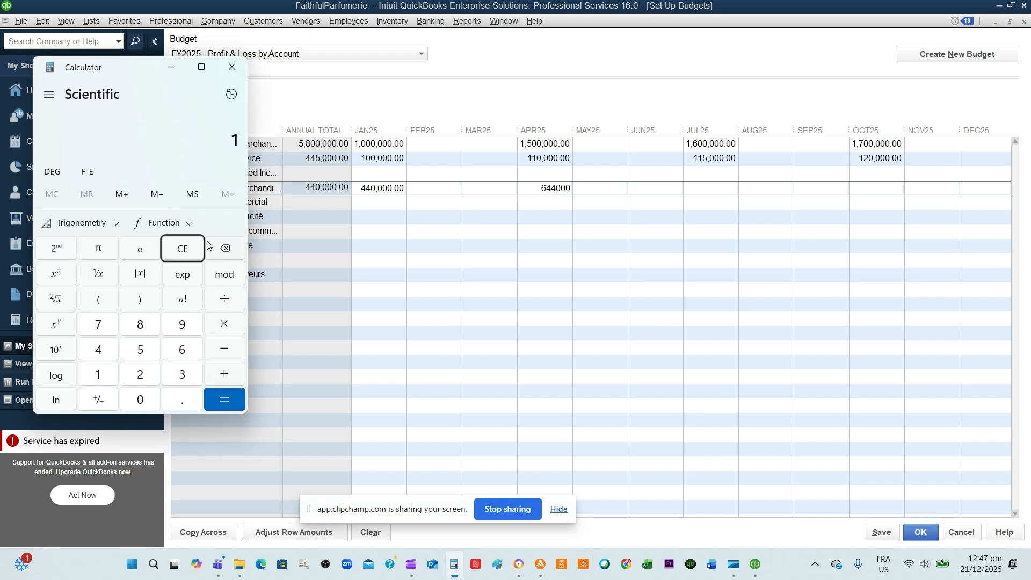
pyautogui.write('715000')
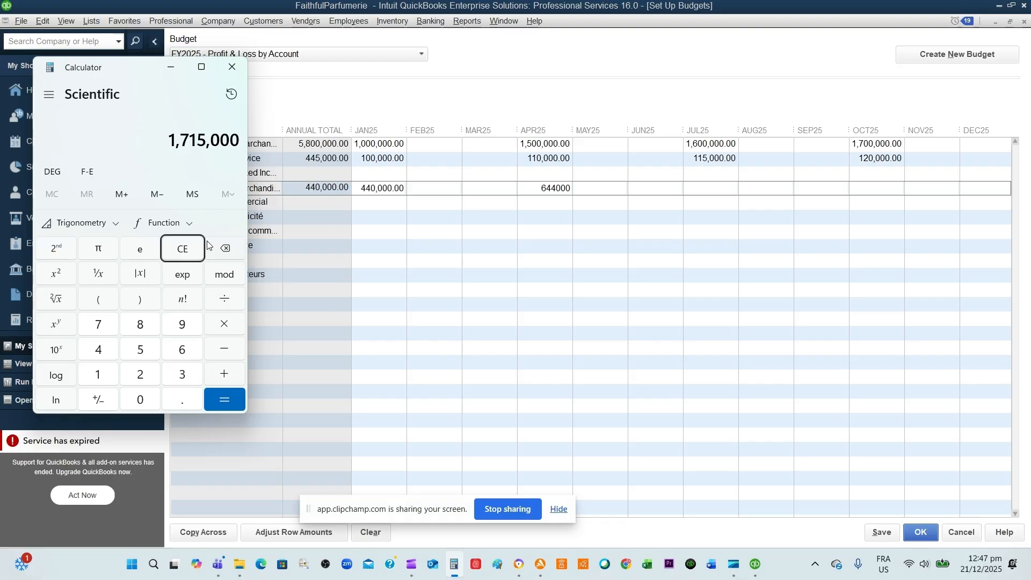
pyautogui.write('*')
pyautogui.write('0')
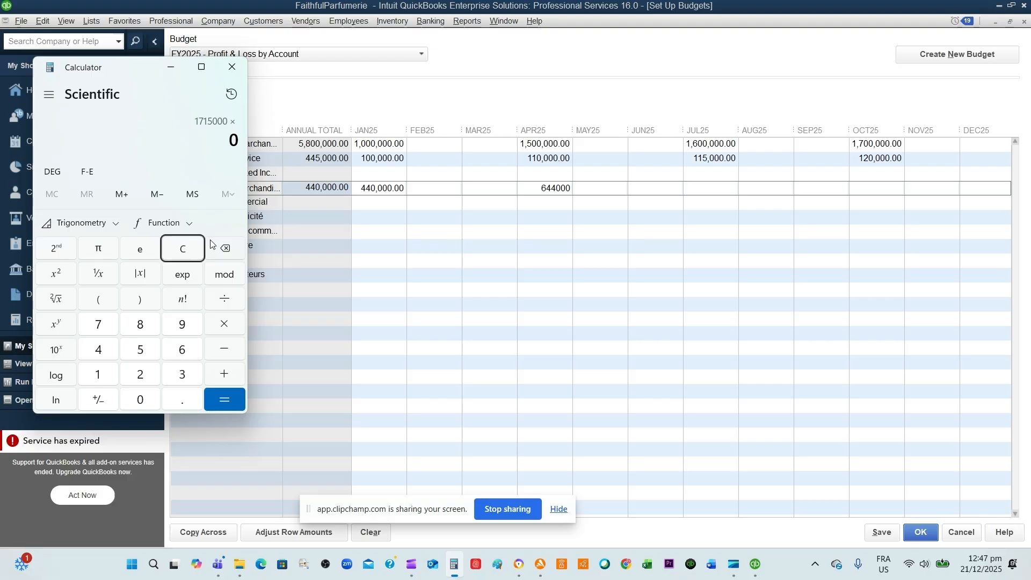
pyautogui.write('.4')
pyautogui.press('Return')
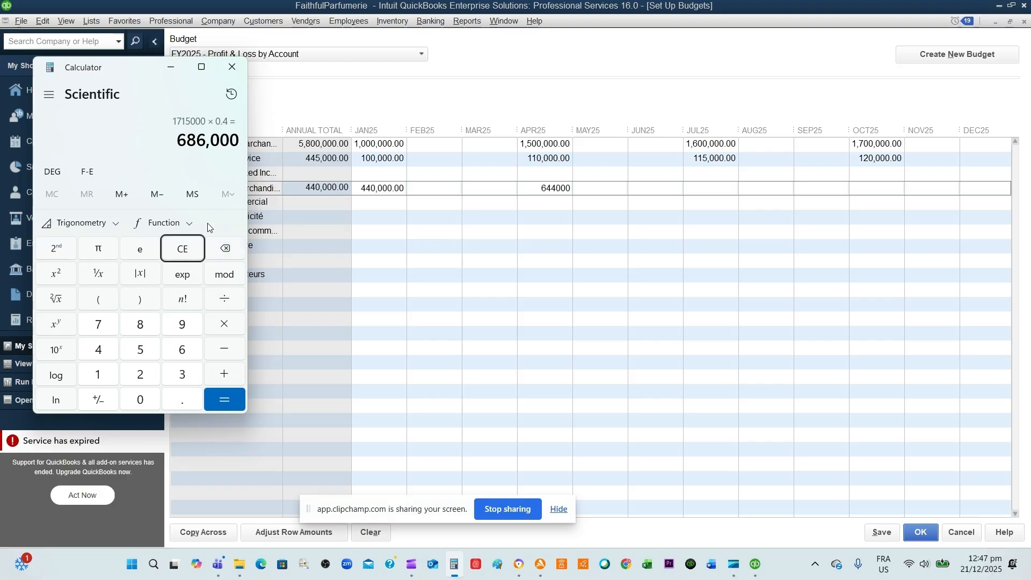
pyautogui.click(172, 70)
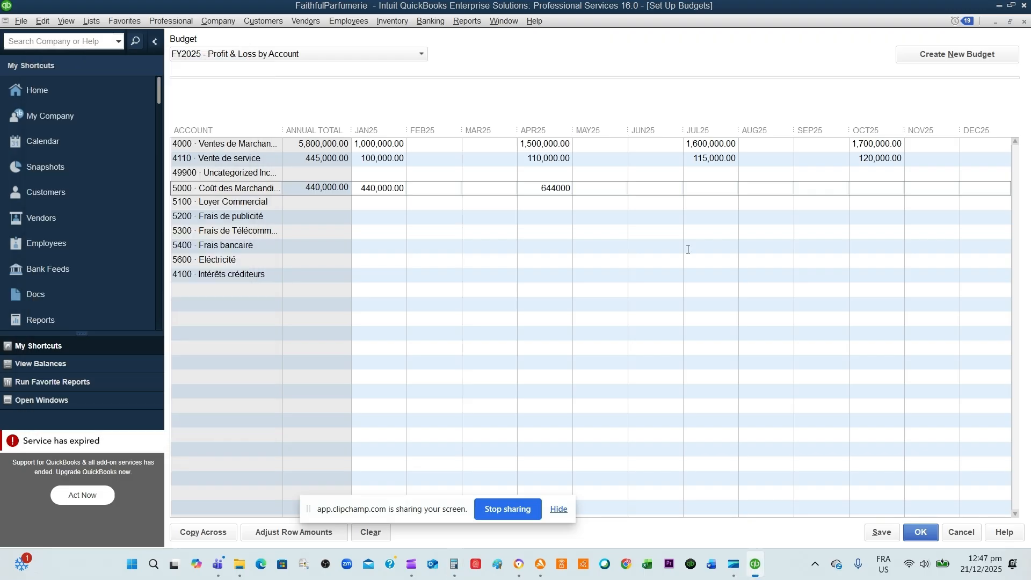
# Enter 686000 as the July 2025 budget amount for the 5000 cost of goods account
pyautogui.click(688, 189)
pyautogui.write('686000')
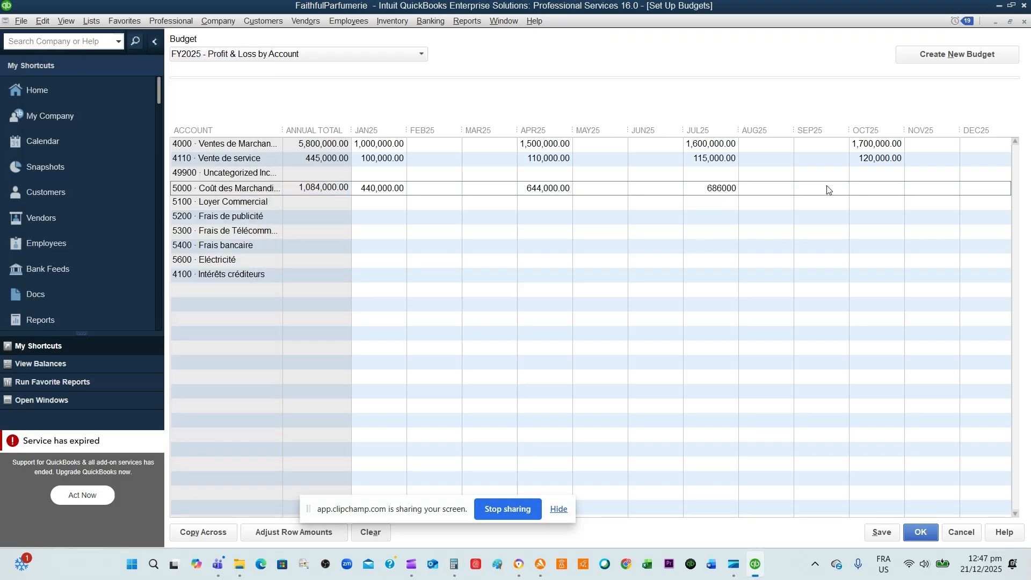
pyautogui.click(888, 188)
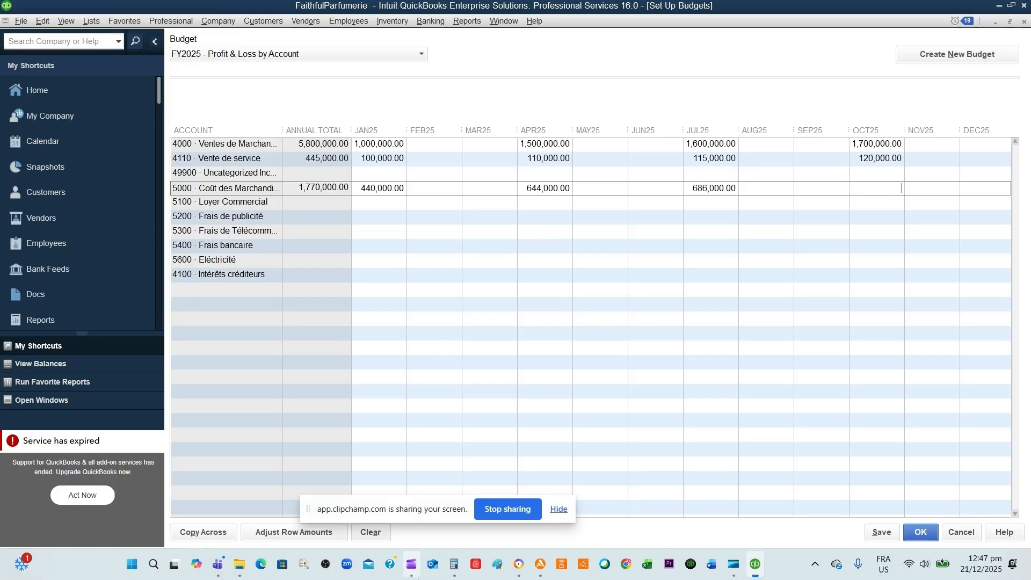
# Switch to Calculator and compute 1820000 × 0.4 for the October cost of goods
pyautogui.click(454, 564)
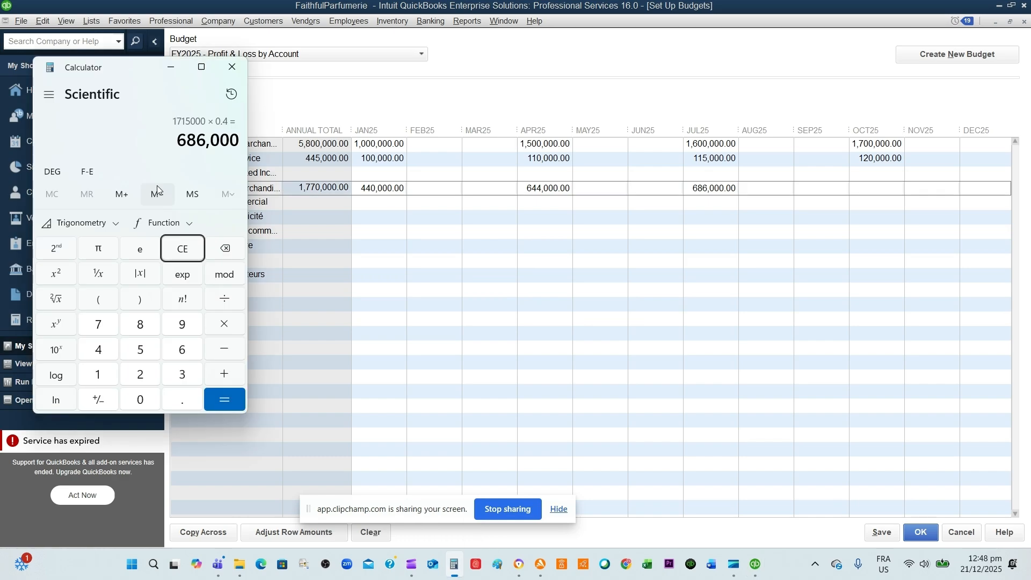
pyautogui.click(176, 253)
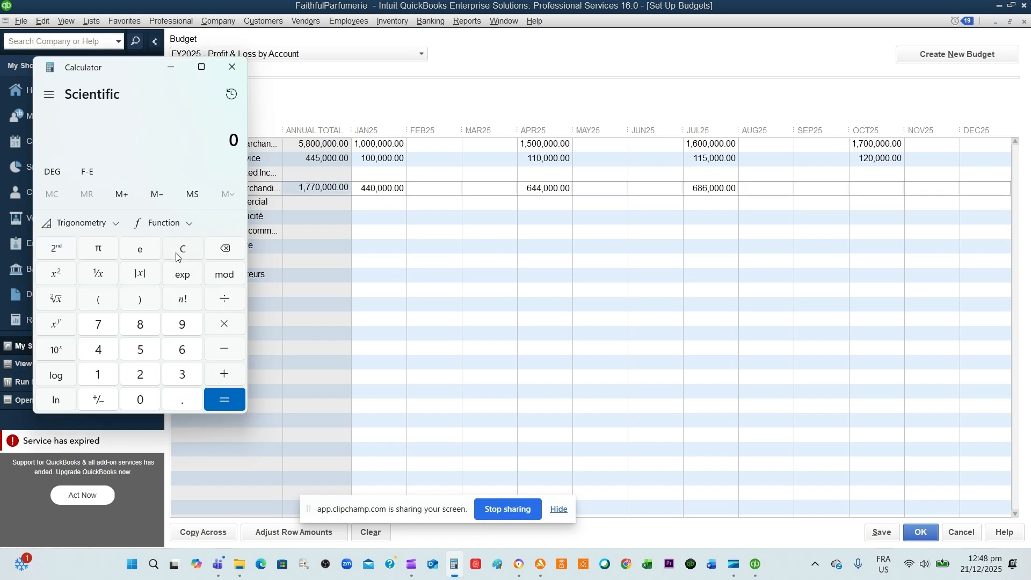
pyautogui.write('1820')
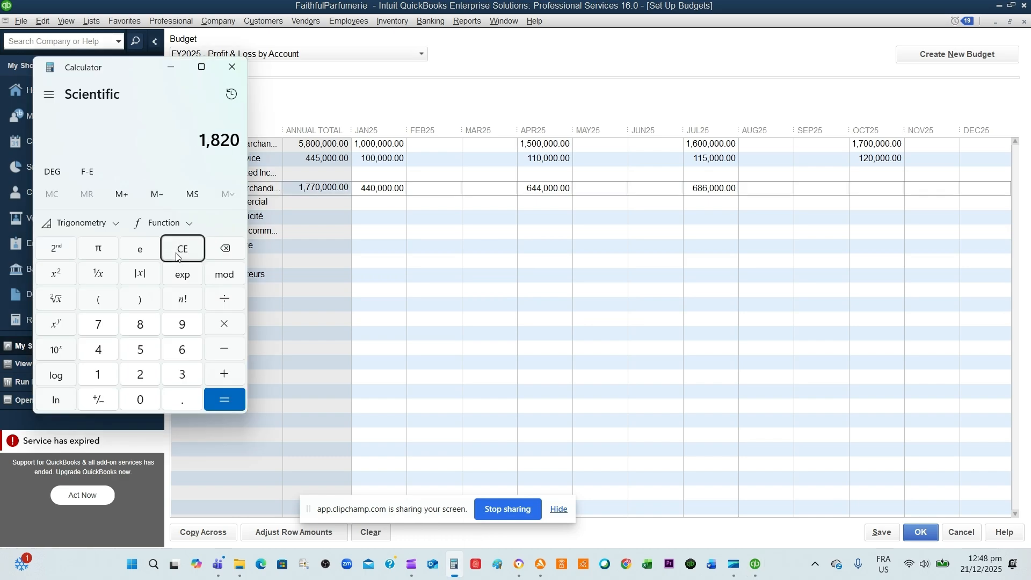
pyautogui.write('00')
pyautogui.write('0')
pyautogui.write('*')
pyautogui.write('0.4')
pyautogui.press('Return')
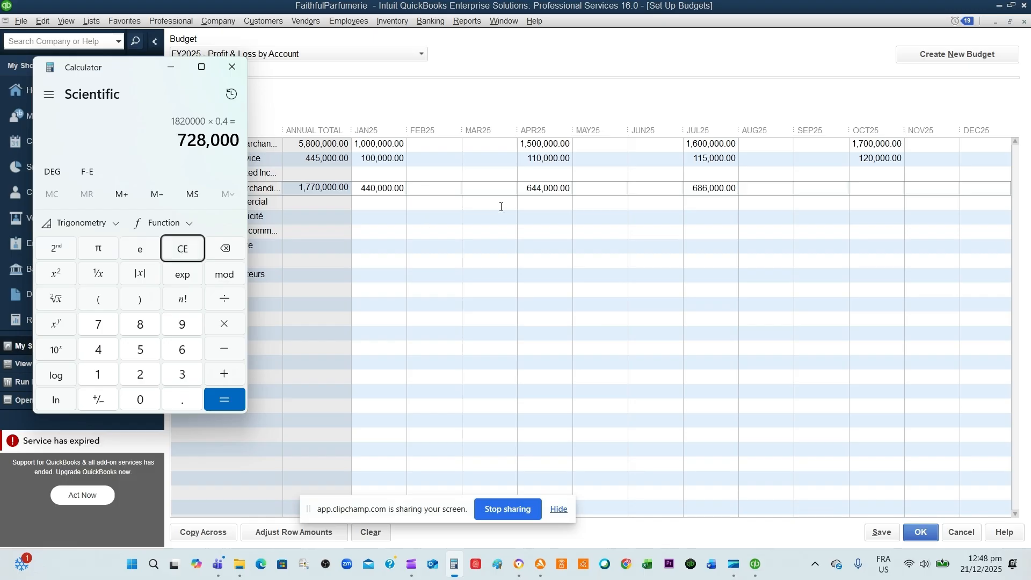
# Return to the budget and enter 728000 as the October 2025 amount for the 5000 cost of goods account
pyautogui.click(881, 188)
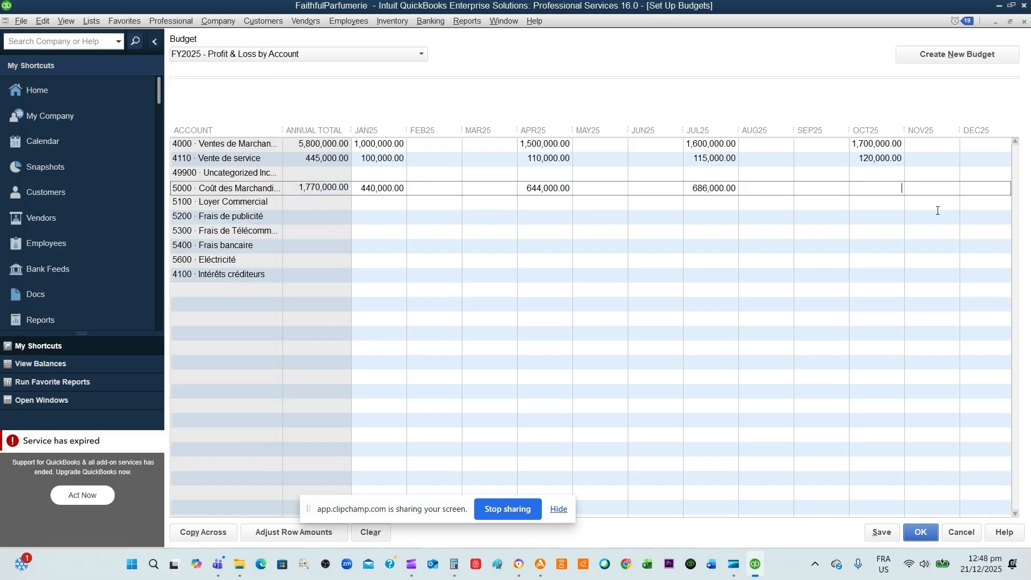
pyautogui.write('728000')
pyautogui.click(719, 188)
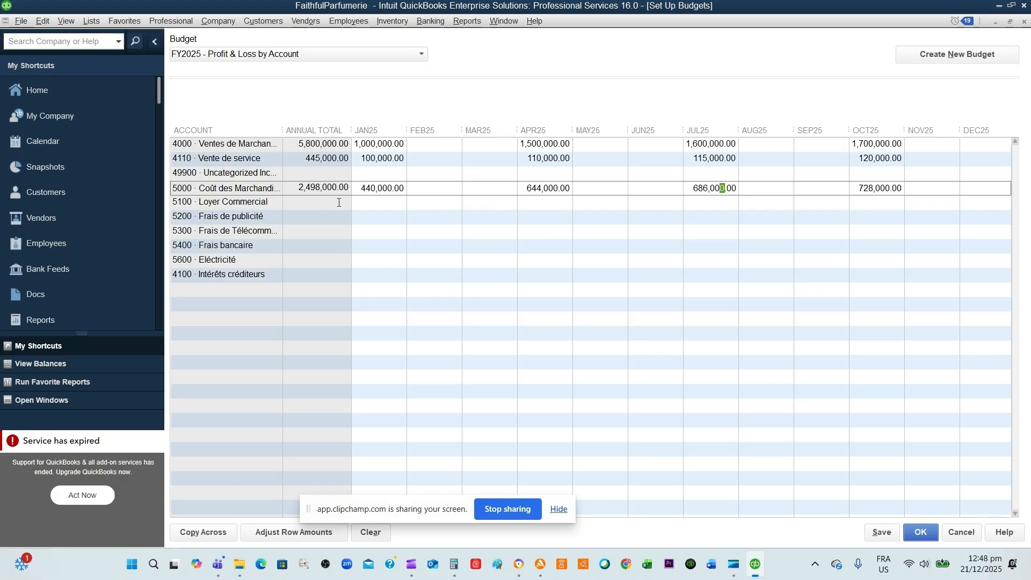
# Budget 1900 per month from January through April 2025 on the 5100 Loyer Commercial account
pyautogui.click(365, 203)
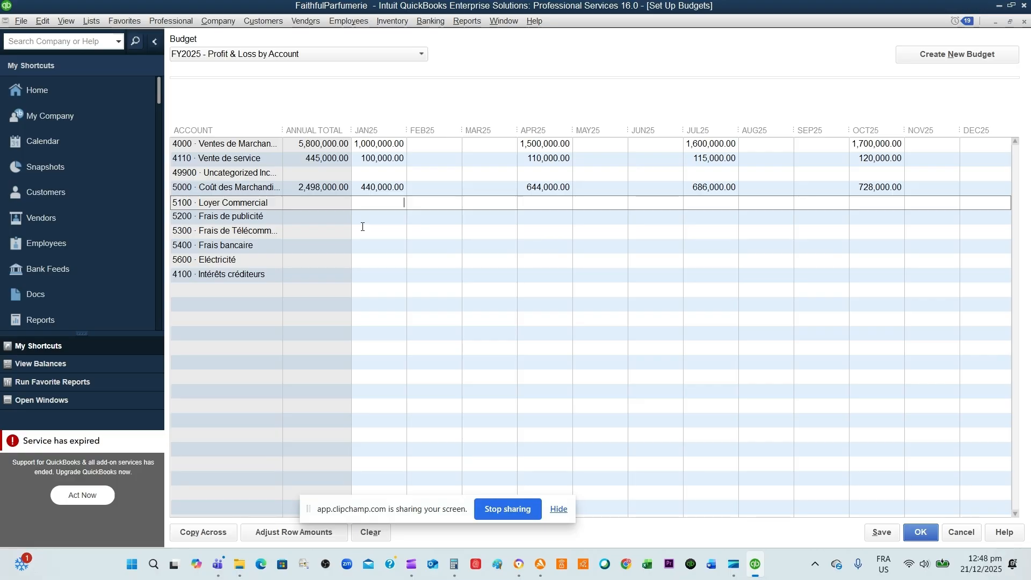
pyautogui.write('19000')
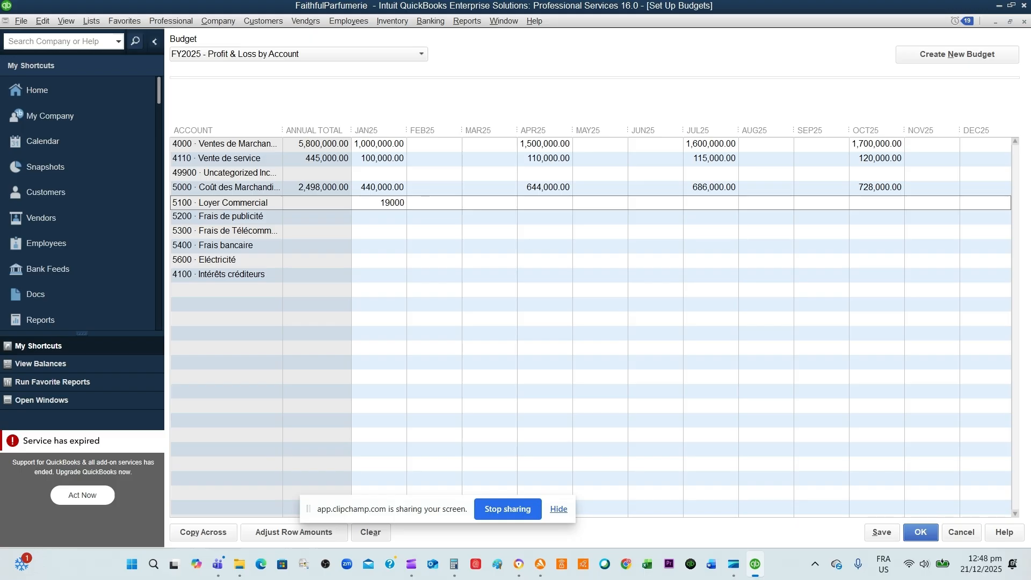
pyautogui.press('BackSpace')
pyautogui.click(437, 203)
pyautogui.write('19000')
pyautogui.press('BackSpace')
pyautogui.click(500, 202)
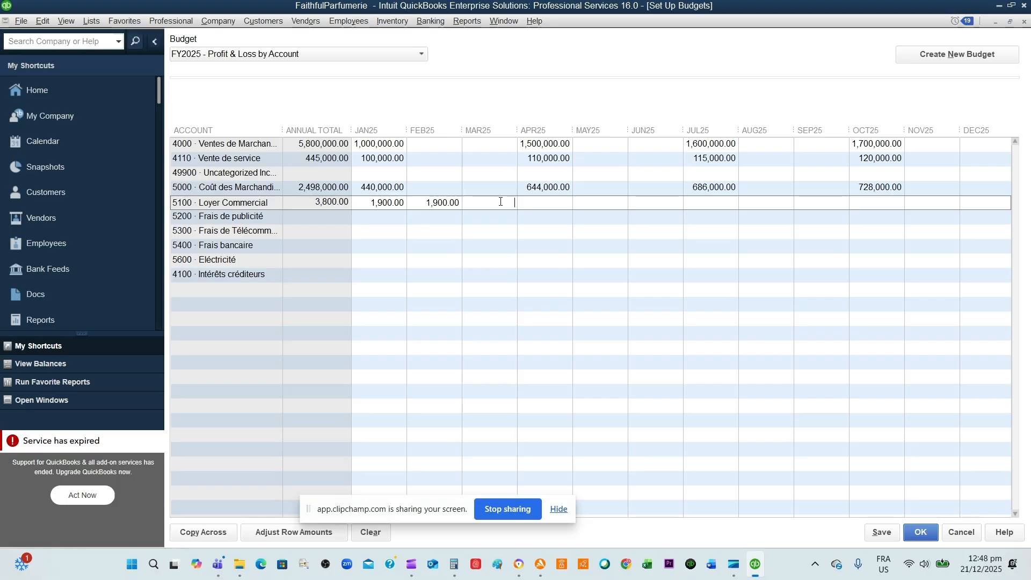
pyautogui.write('1900')
pyautogui.press('Tab')
pyautogui.write('19000')
pyautogui.press('BackSpace')
# Enter 1900 for each month from May through August 2025 on account 5100 Loyer Commercial
pyautogui.click(595, 204)
pyautogui.write('1')
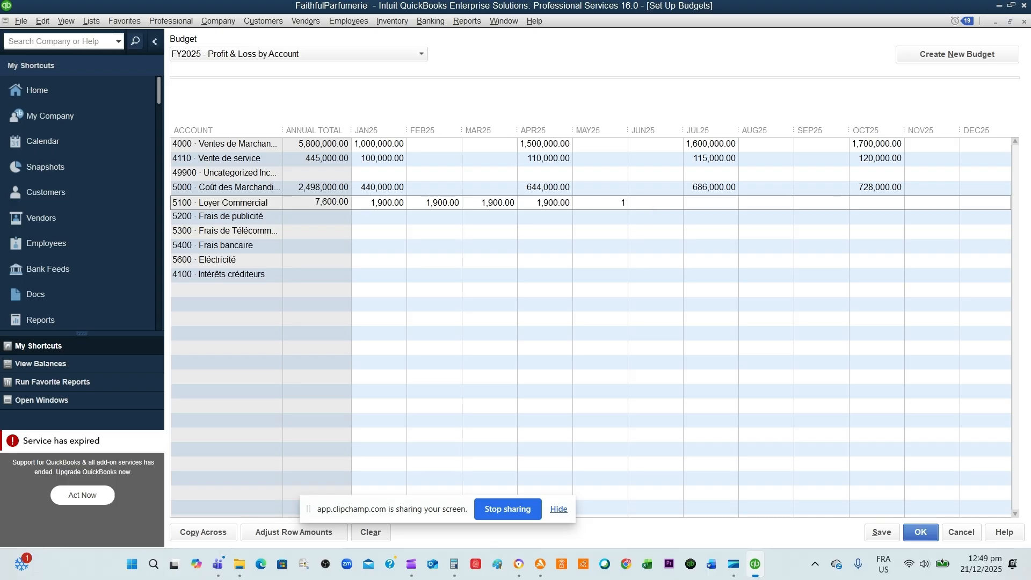
pyautogui.write('9000')
pyautogui.press('BackSpace')
pyautogui.click(648, 203)
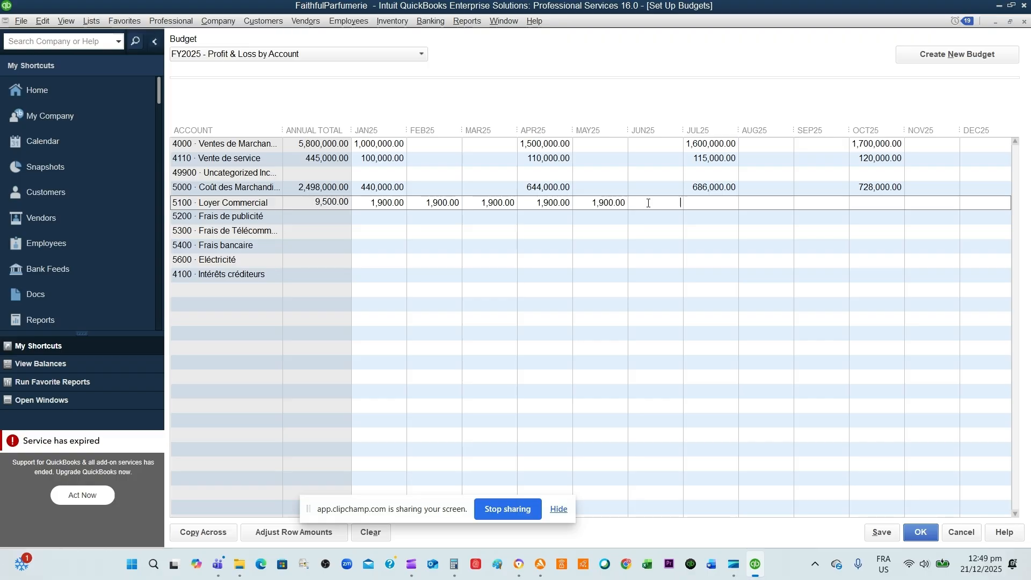
pyautogui.write('1900')
pyautogui.click(721, 203)
pyautogui.write('1900')
pyautogui.click(752, 202)
pyautogui.write('1900')
# Complete the 5100 Loyer Commercial row with 1900 for each month from September through December 2025
pyautogui.click(822, 204)
pyautogui.write('1900')
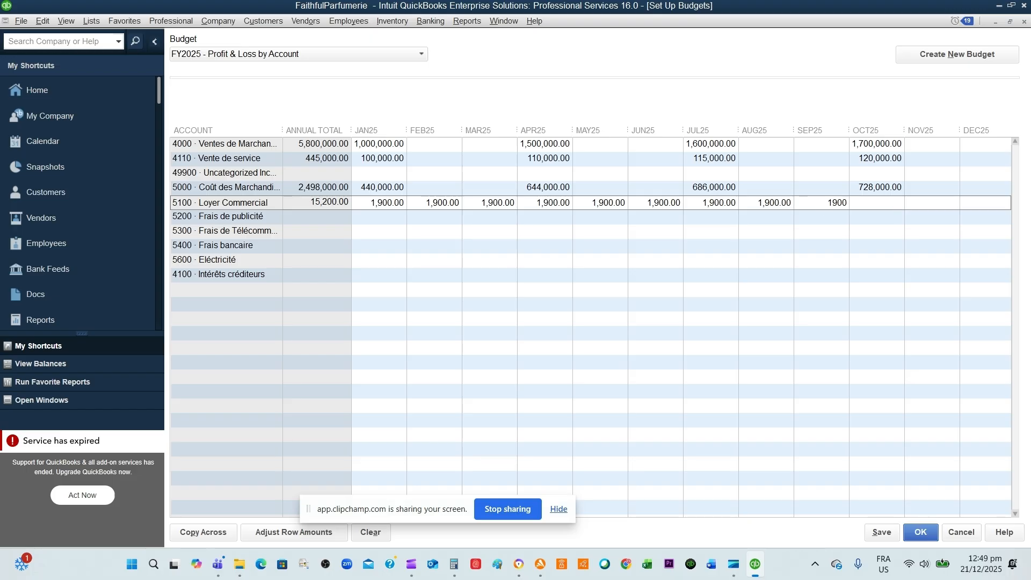
pyautogui.click(882, 203)
pyautogui.write('19000')
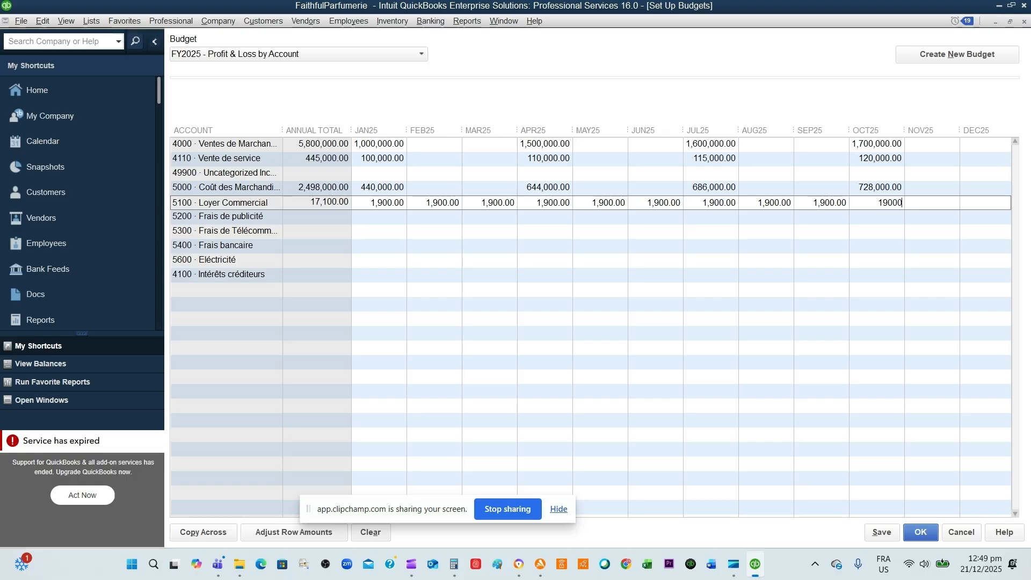
pyautogui.press('BackSpace')
pyautogui.click(933, 208)
pyautogui.write('1900')
pyautogui.click(996, 207)
pyautogui.write('1')
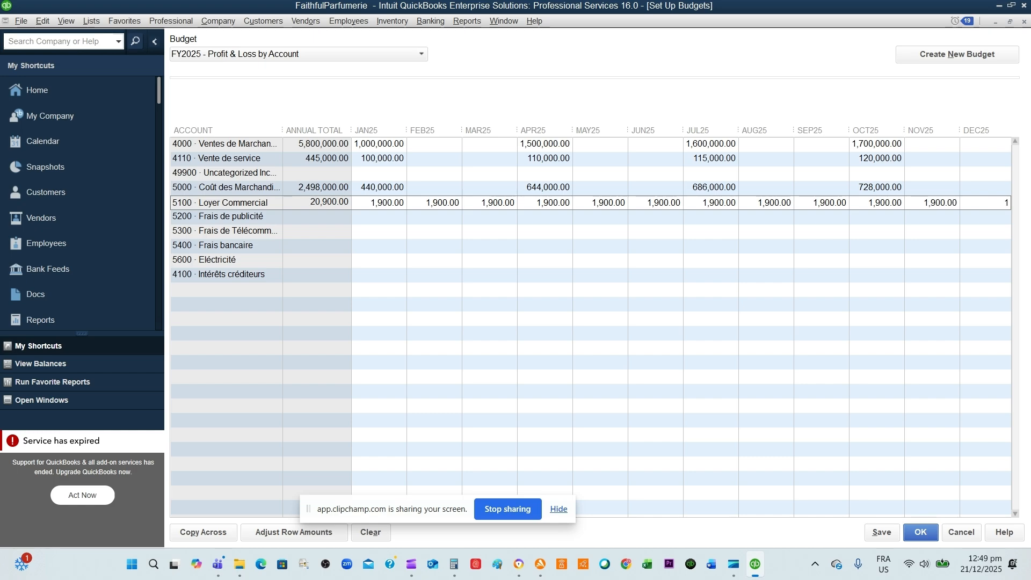
pyautogui.write('900')
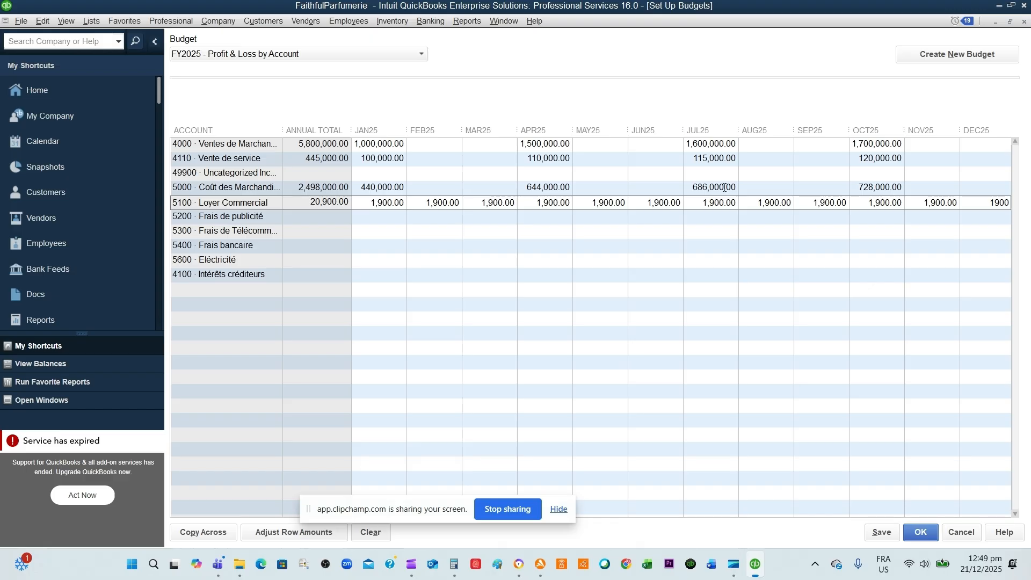
# Budget 500 per month from January through April 2025 on the 5200 Frais de publicité account
pyautogui.click(379, 220)
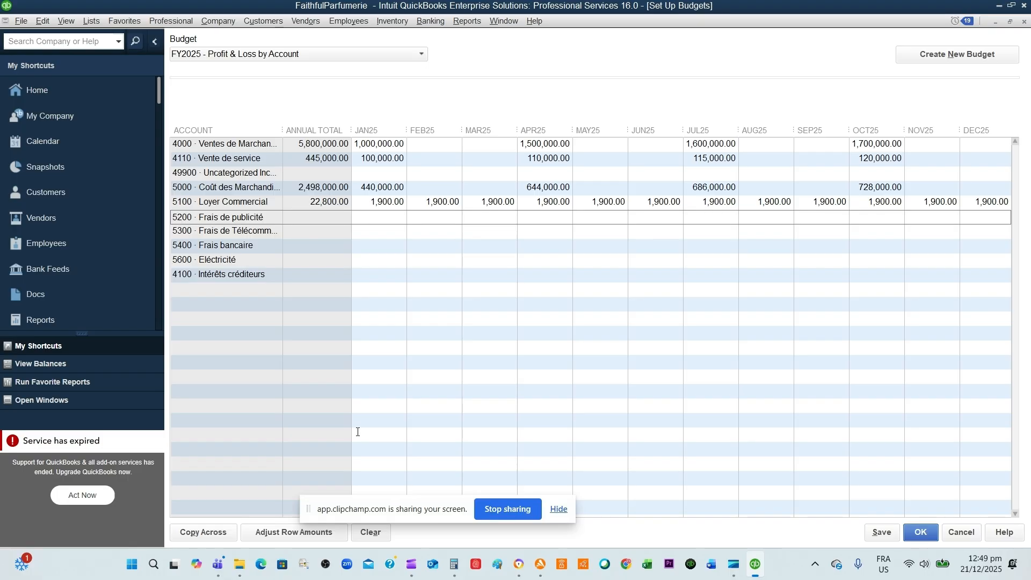
pyautogui.write('500')
pyautogui.press('Tab')
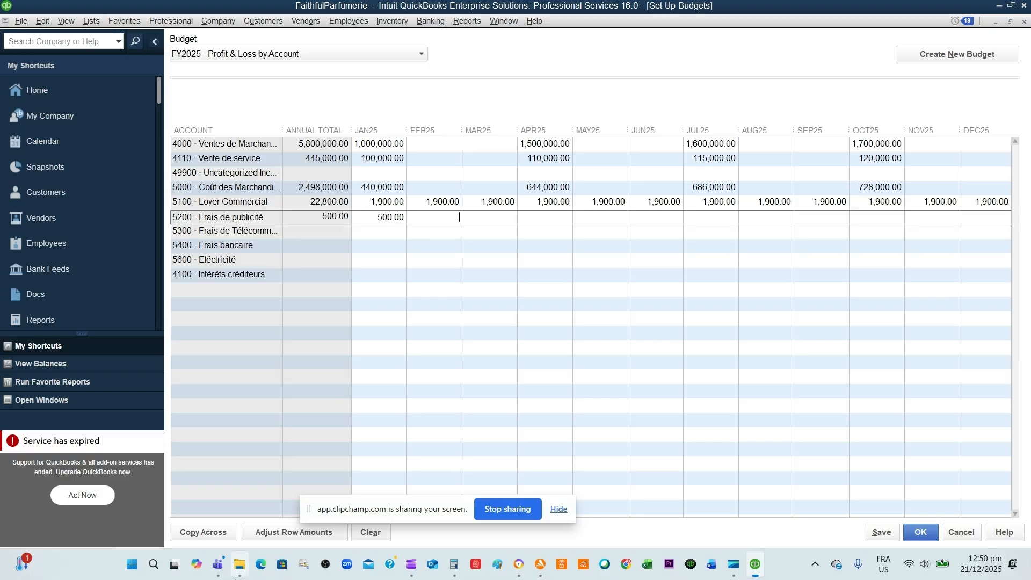
pyautogui.write('500')
pyautogui.moveTo(234, 577)
pyautogui.moveTo(264, 501)
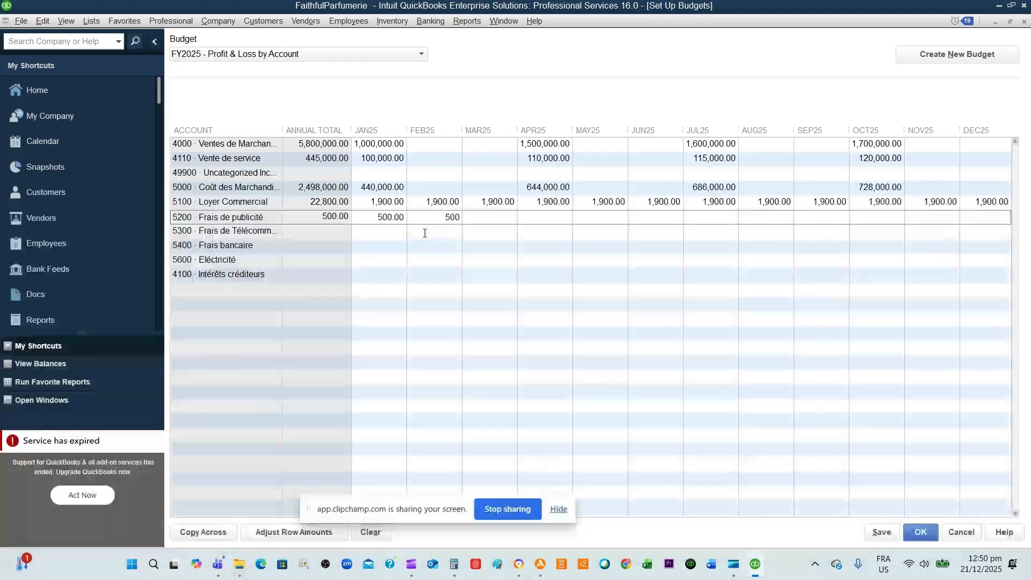
pyautogui.click(485, 221)
pyautogui.write('500')
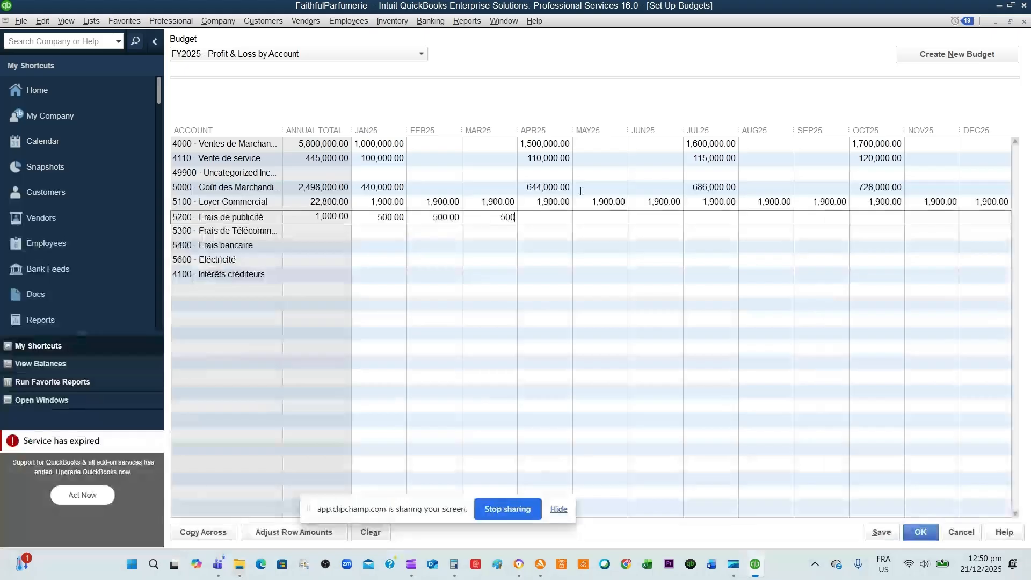
pyautogui.click(540, 221)
pyautogui.write('500')
# Enter 500 for each month from May through August 2025 on account 5200 Frais de publicité
pyautogui.click(615, 219)
pyautogui.write('500')
pyautogui.press('Tab')
pyautogui.write('50')
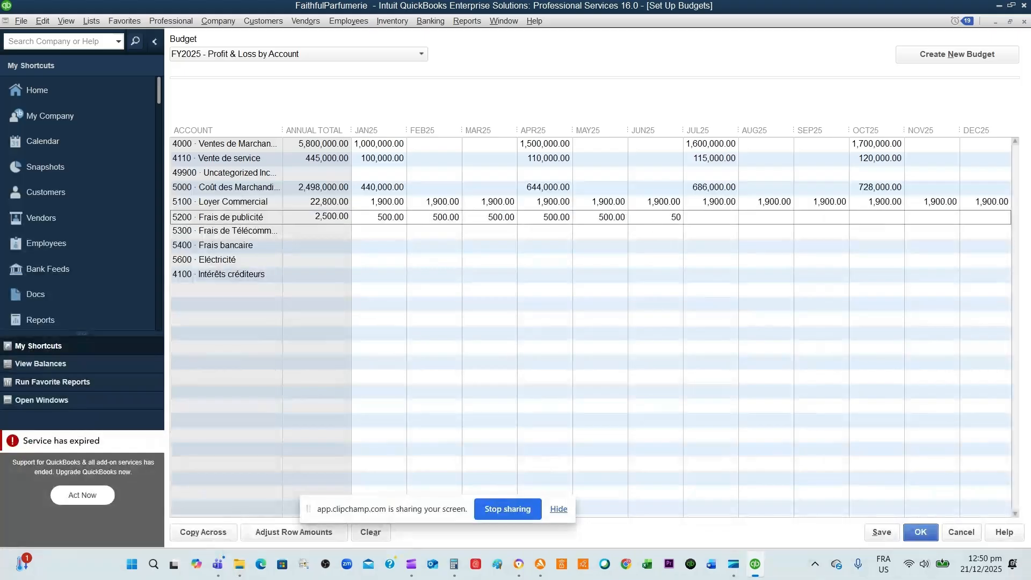
pyautogui.write('0')
pyautogui.press('Tab')
pyautogui.write('500')
pyautogui.click(767, 218)
pyautogui.write('500')
# Complete the 5200 Frais de publicité row with 500 for each month from September through December 2025
pyautogui.click(831, 217)
pyautogui.write('500')
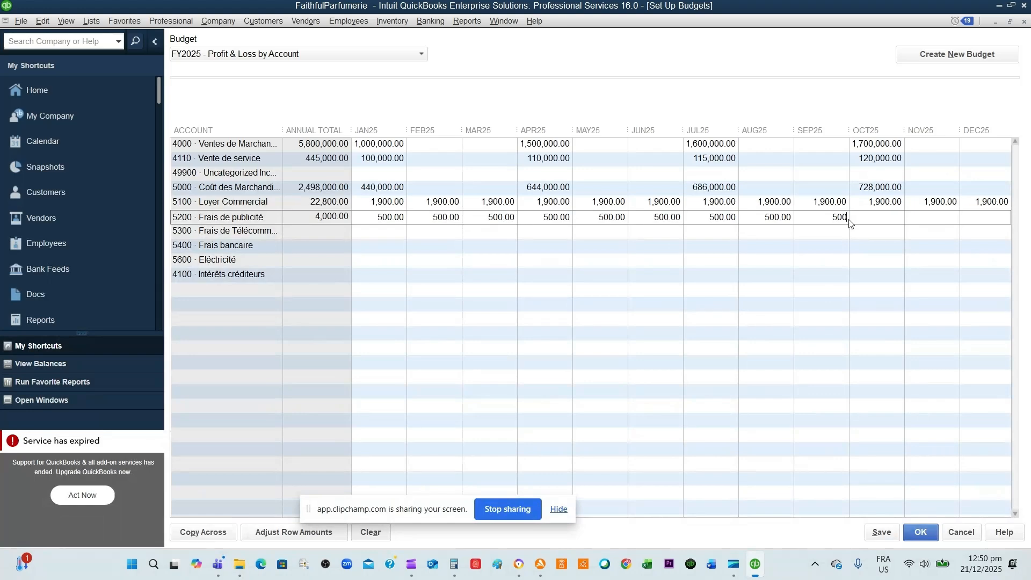
pyautogui.click(881, 216)
pyautogui.write('500')
pyautogui.click(942, 220)
pyautogui.write('500')
pyautogui.click(985, 221)
pyautogui.write('500')
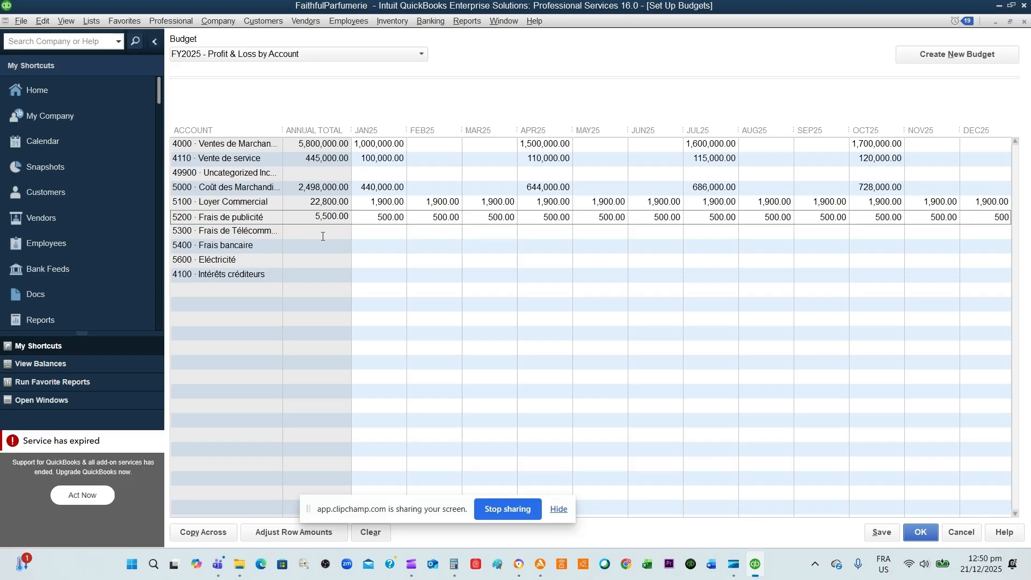
# Budget 250 per month from January through April 2025 on the 5300 telecommunications expense account
pyautogui.click(391, 236)
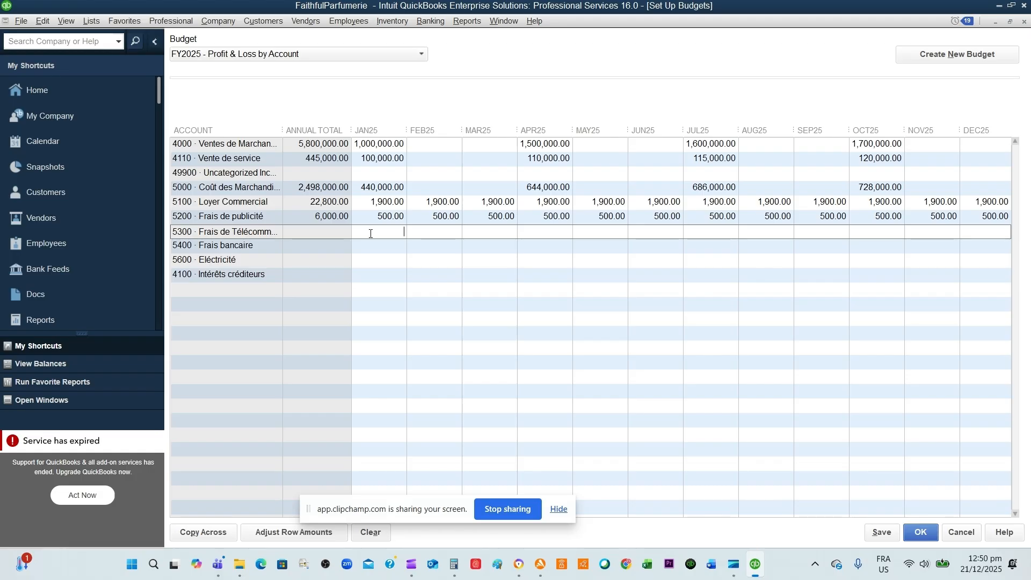
pyautogui.write('250')
pyautogui.click(431, 237)
pyautogui.write('2500')
pyautogui.press('BackSpace')
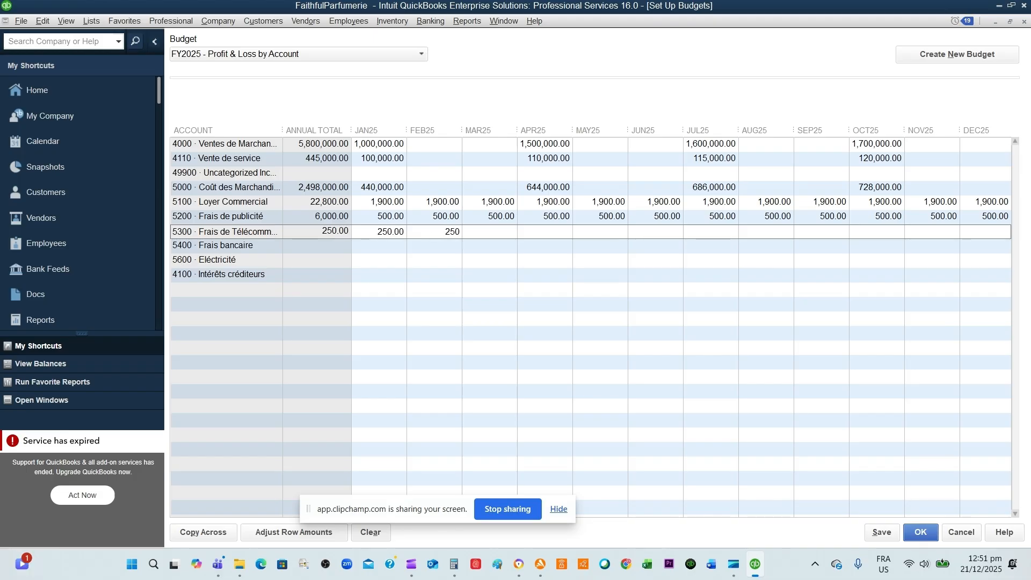
pyautogui.click(499, 232)
pyautogui.write('250')
pyautogui.press('Tab')
pyautogui.write('250')
# Enter 250 for May and June 2025 on the 5300 telecommunications expense account
pyautogui.click(612, 237)
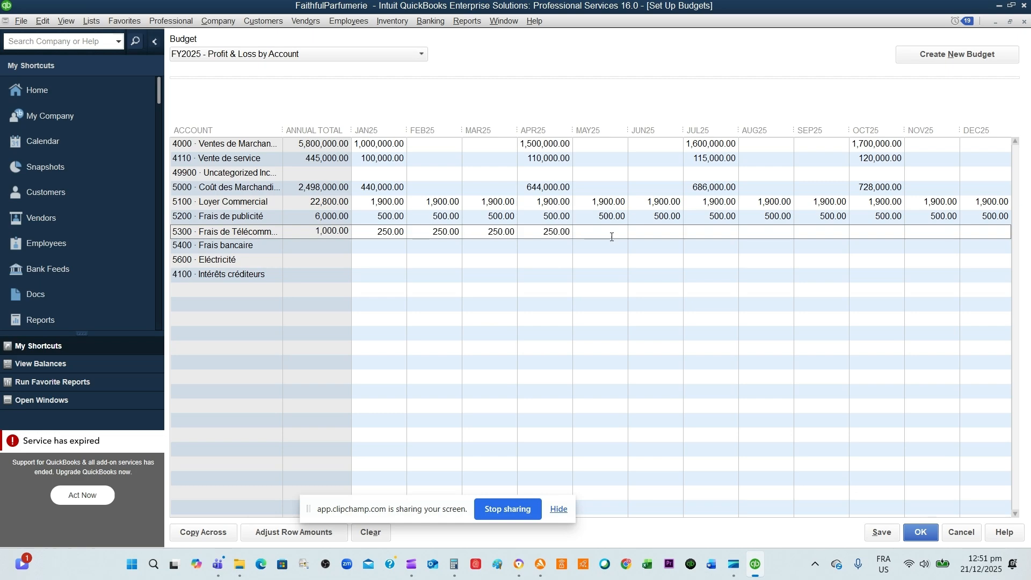
pyautogui.write('250')
pyautogui.press('BackSpace')
pyautogui.press('BackSpace')
pyautogui.press('BackSpace')
pyautogui.hotkey('ctrl', 'z')
pyautogui.click(665, 233)
pyautogui.write('250')
# Enter 250 for July, August and September 2025 on the 5300 telecommunications expense account
pyautogui.click(723, 231)
pyautogui.write('250')
pyautogui.click(783, 237)
pyautogui.write('250')
pyautogui.click(831, 231)
pyautogui.write('250')
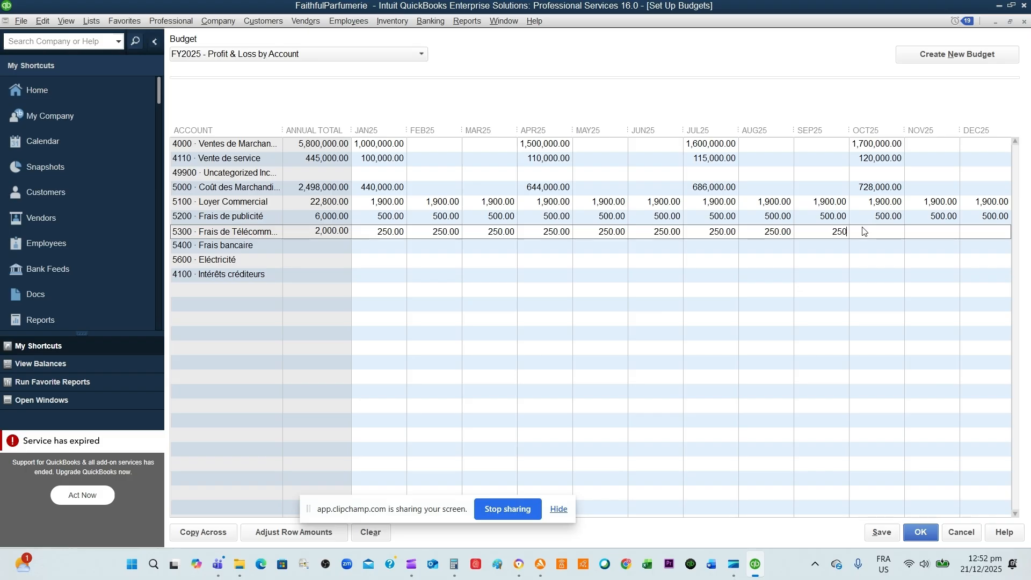
pyautogui.press('Tab')
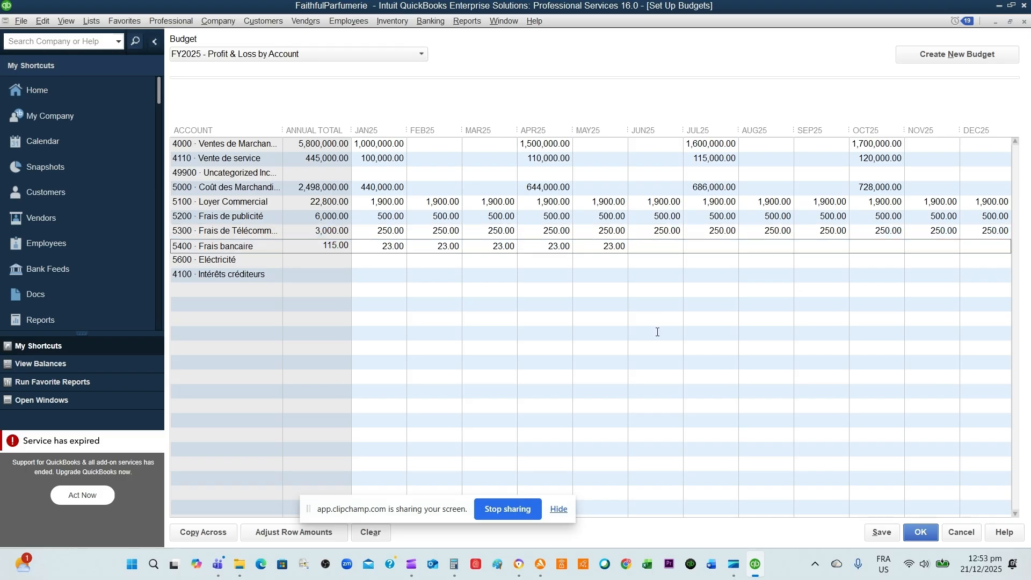
# Enter 23 for each month from June through September 2025 on account 5400 Frais bancaire
pyautogui.write('23')
pyautogui.press('Tab')
pyautogui.write('23')
pyautogui.press('Tab')
pyautogui.write('23')
pyautogui.press('Tab')
pyautogui.write('23')
# Complete the 5400 Frais bancaire row with 23 for October, November and December 2025
pyautogui.click(871, 244)
pyautogui.write('23')
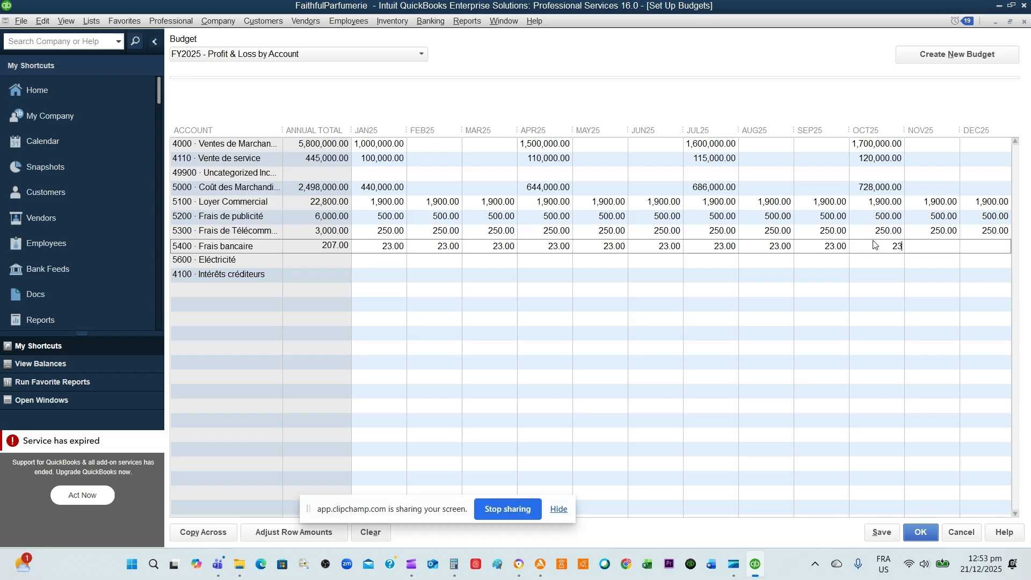
pyautogui.press('Tab')
pyautogui.write('2')
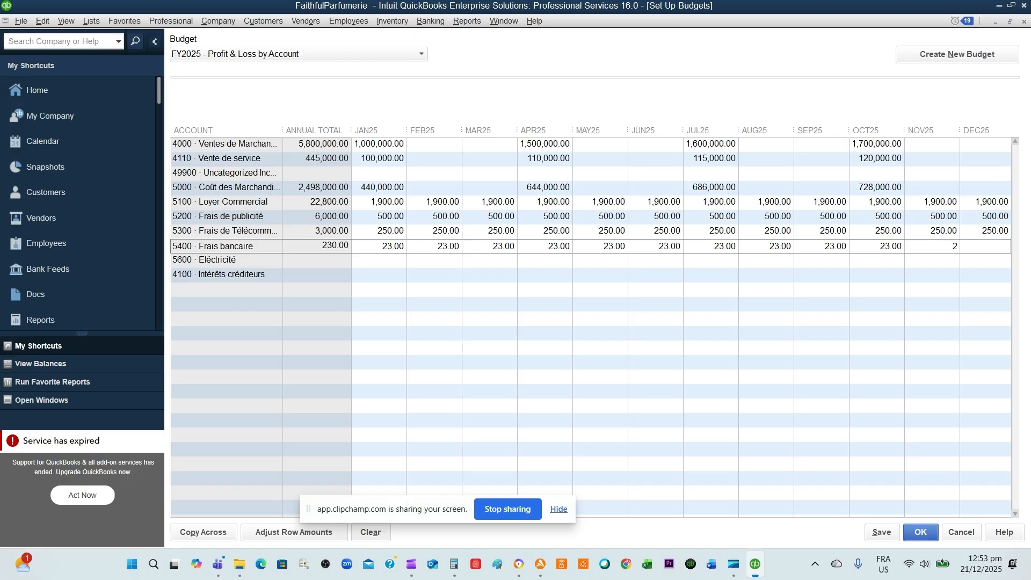
pyautogui.write('3')
pyautogui.click(995, 244)
pyautogui.write('23')
# Budget 120 per month from January through May 2025 on the 5600 electricity account
pyautogui.click(375, 265)
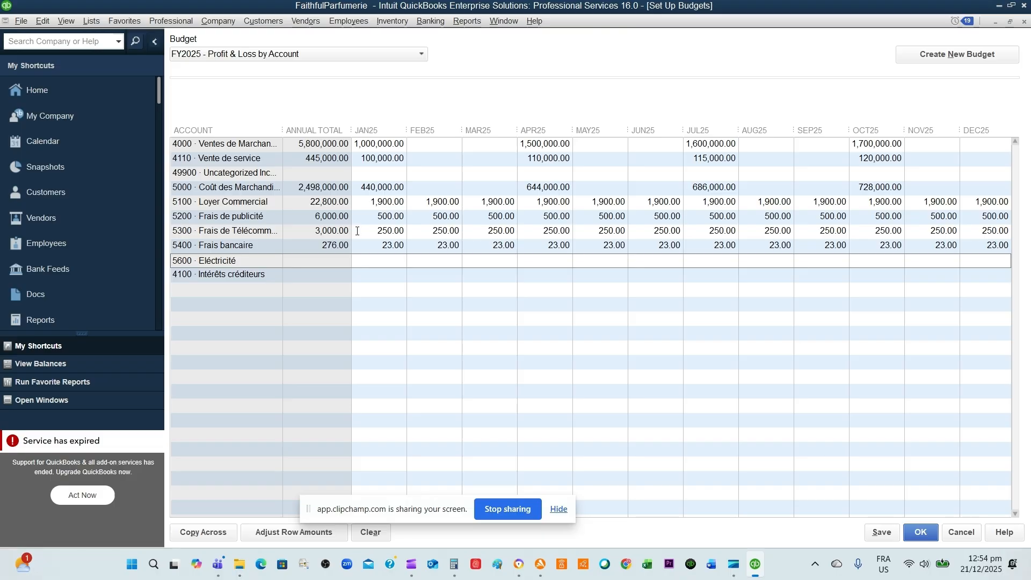
pyautogui.write('120')
pyautogui.click(436, 263)
pyautogui.write('120')
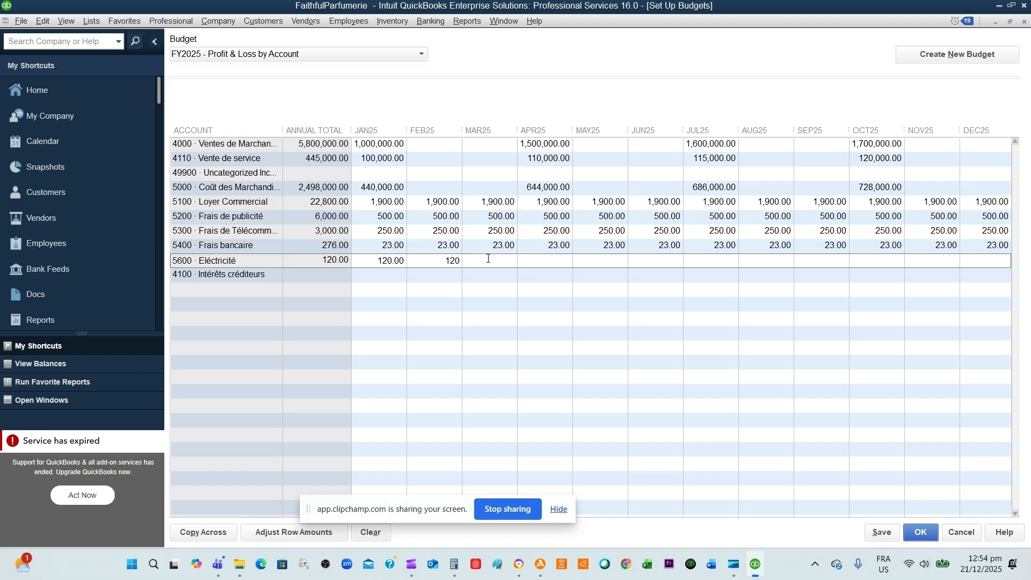
pyautogui.click(489, 258)
pyautogui.write('120')
pyautogui.click(566, 259)
pyautogui.write('120')
pyautogui.click(600, 263)
pyautogui.write('120')
pyautogui.click(658, 265)
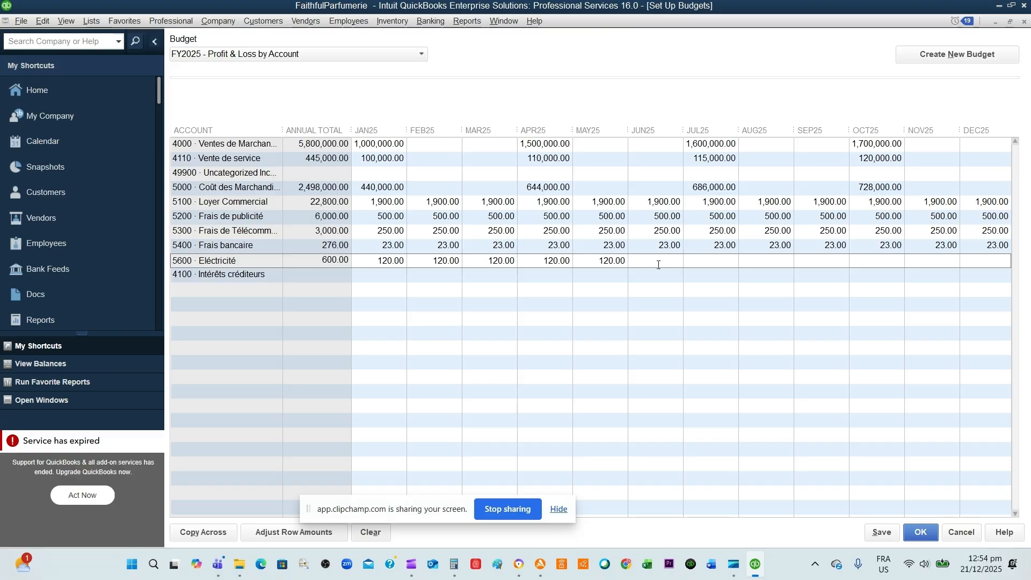